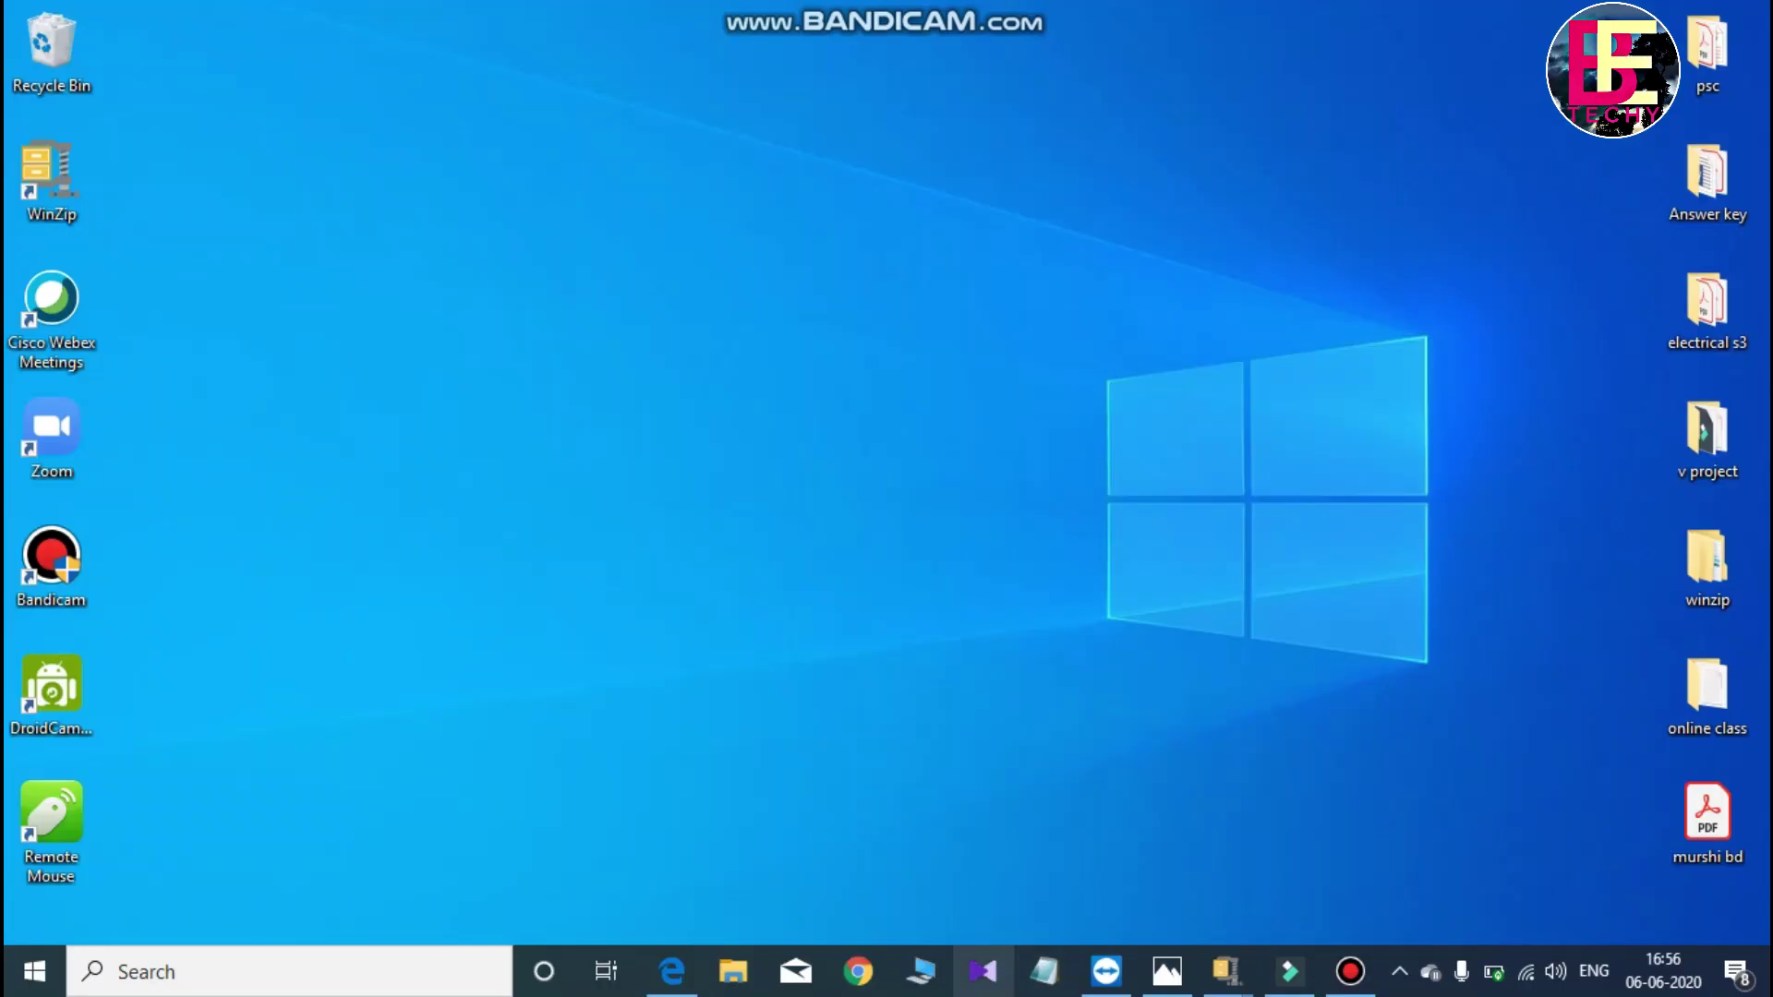
- Search Google for 'team viewer' in Chrome and download the free setup from TeamViewer's official site
{"action": "left_click", "coordinate": [858, 971]}
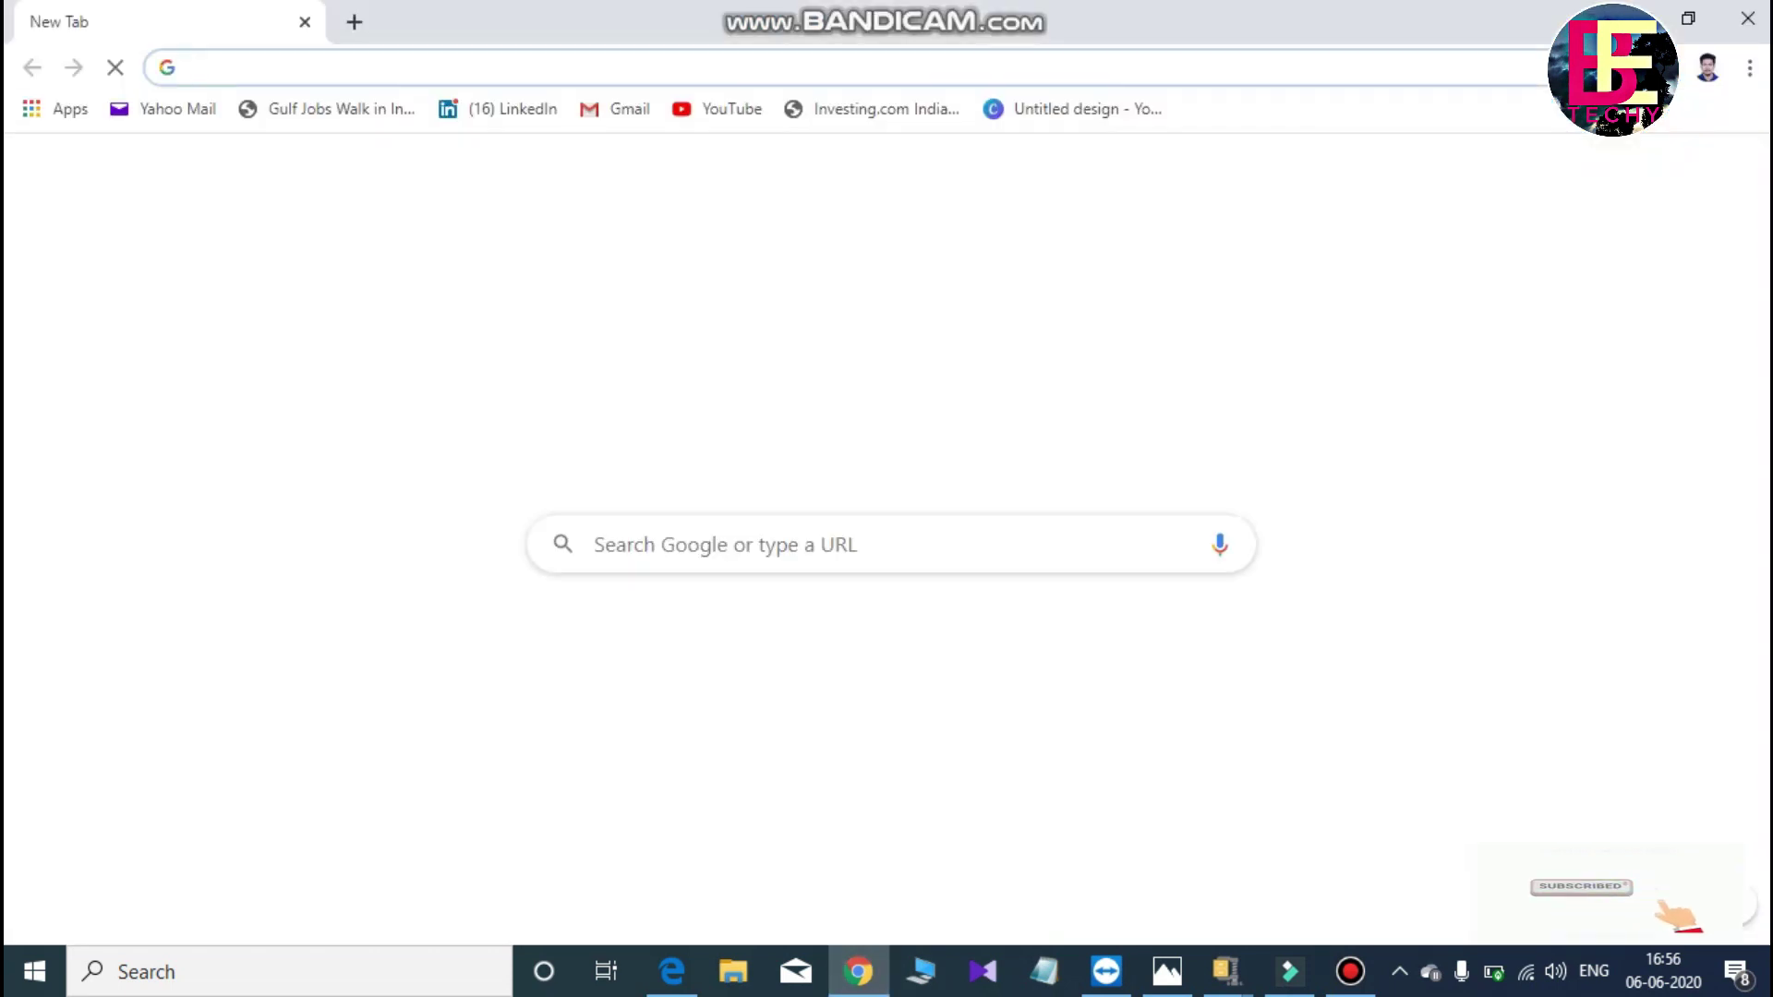
{"action": "type", "text": "tea"}
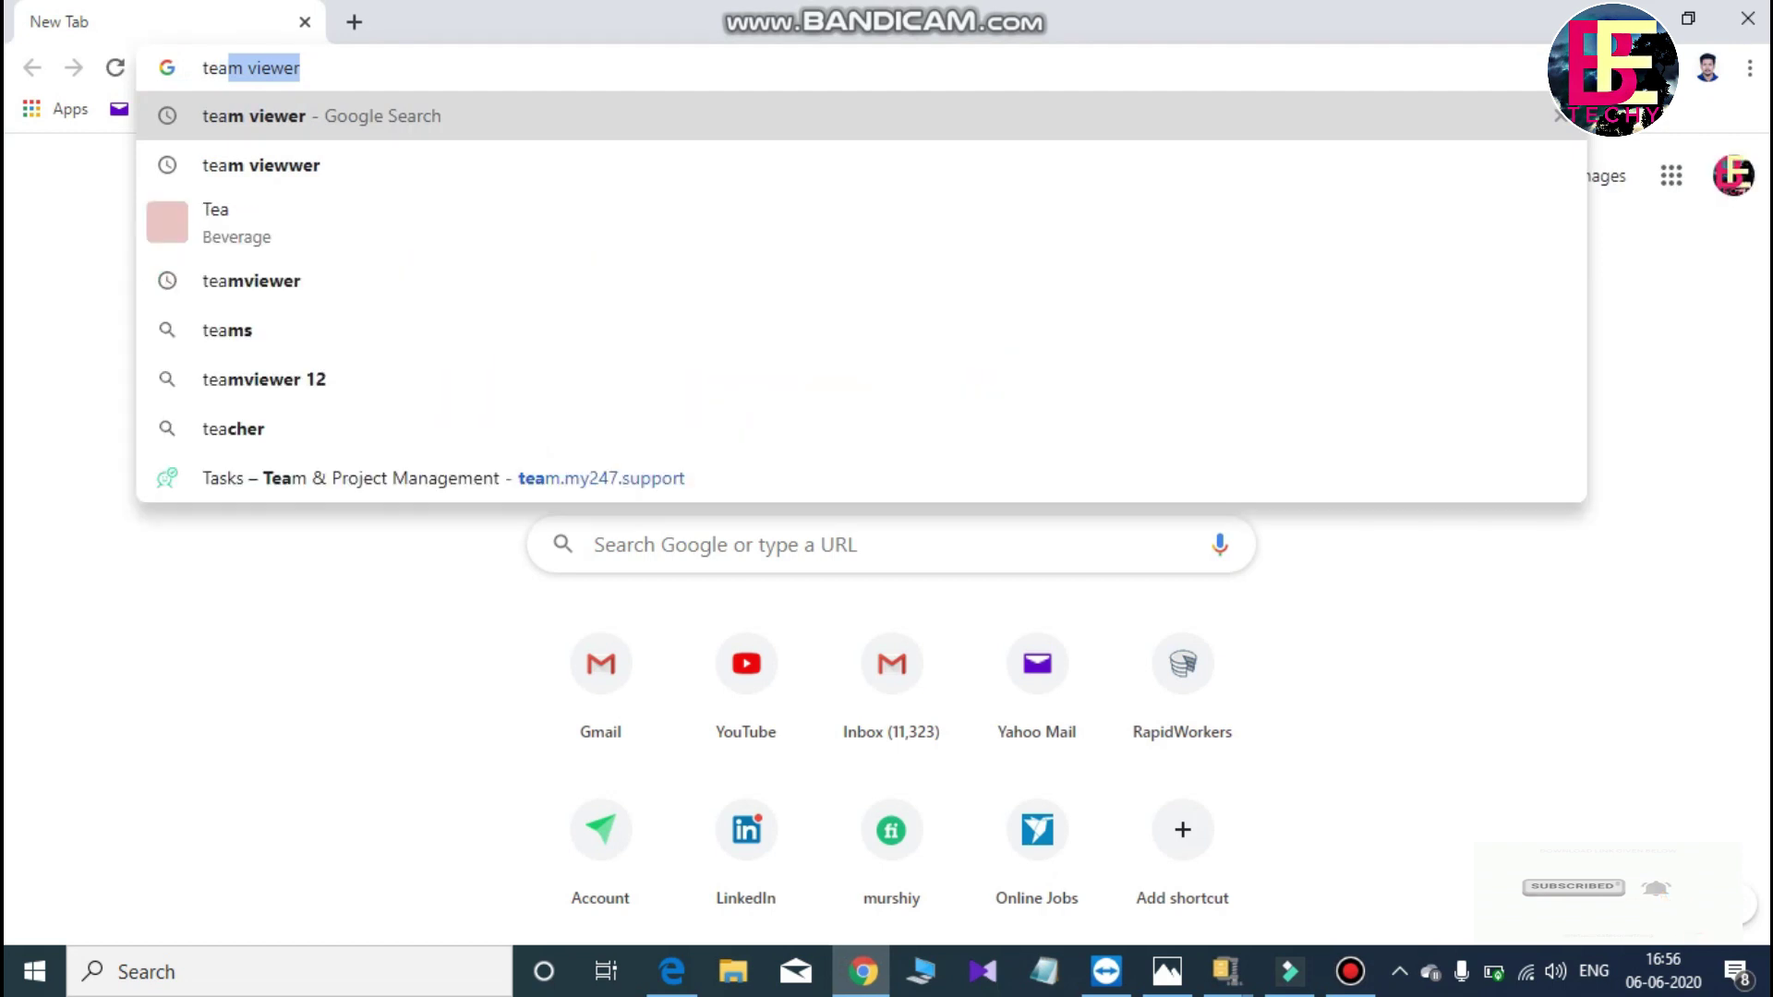
{"action": "key", "text": "Return"}
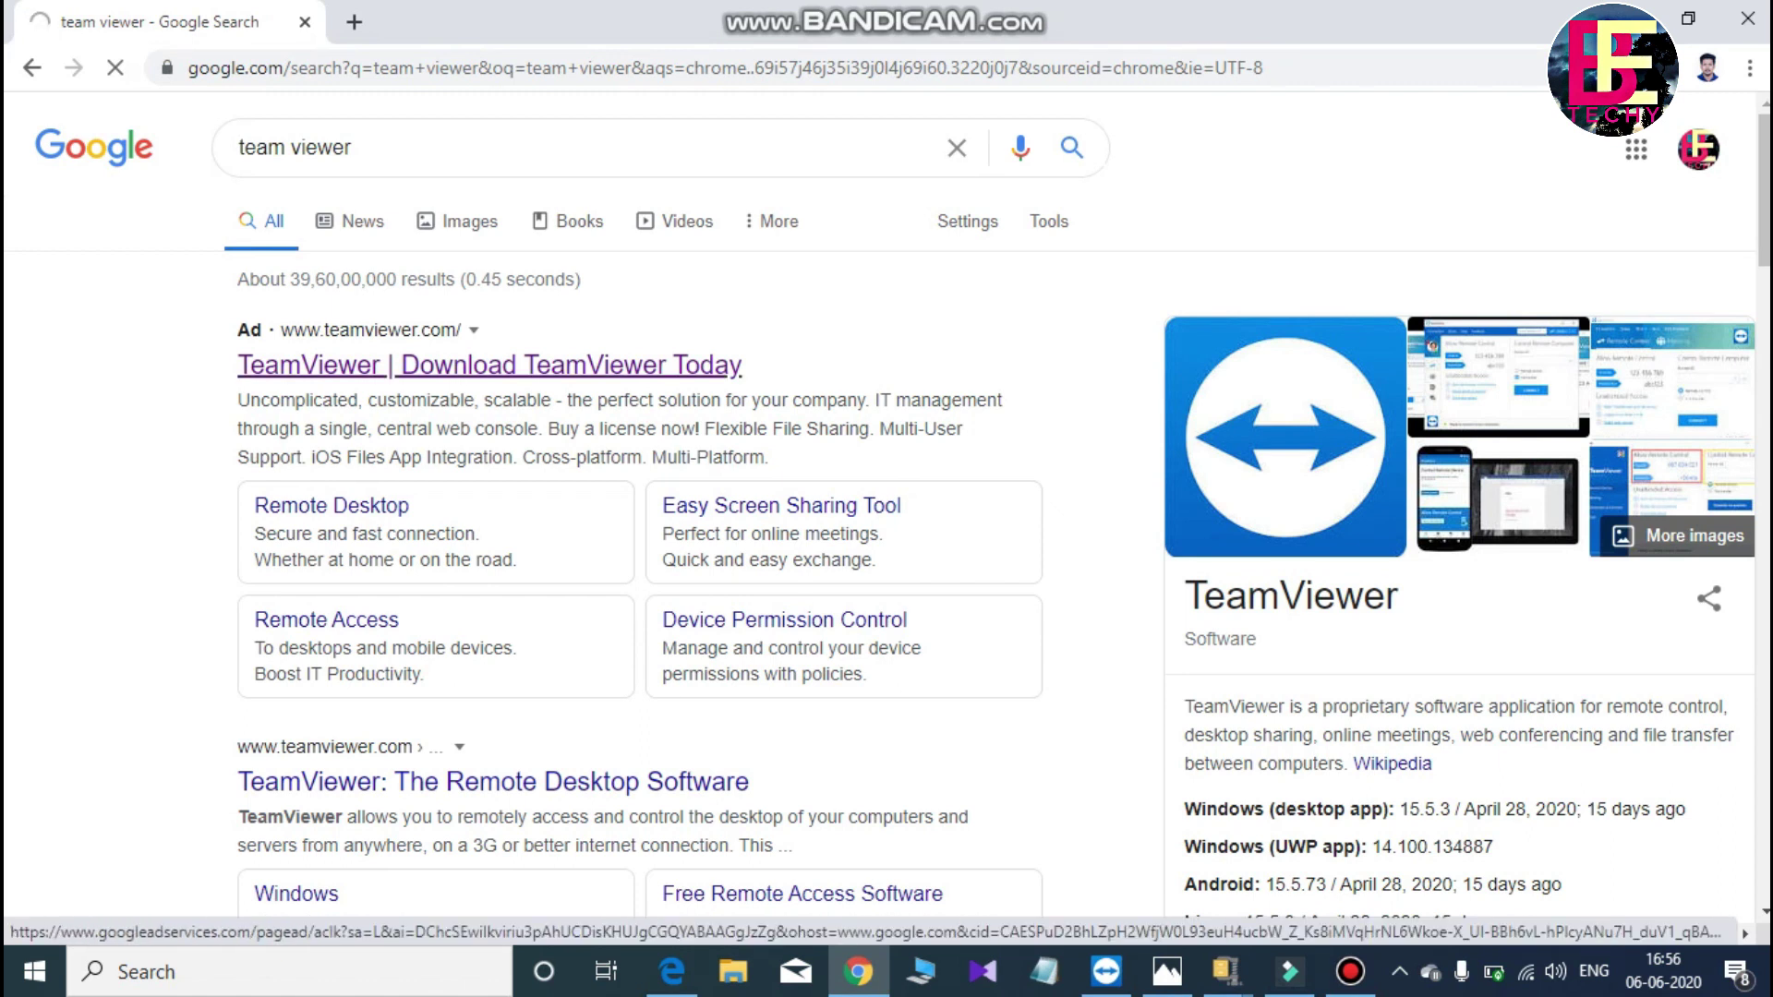
{"action": "left_click", "coordinate": [490, 365]}
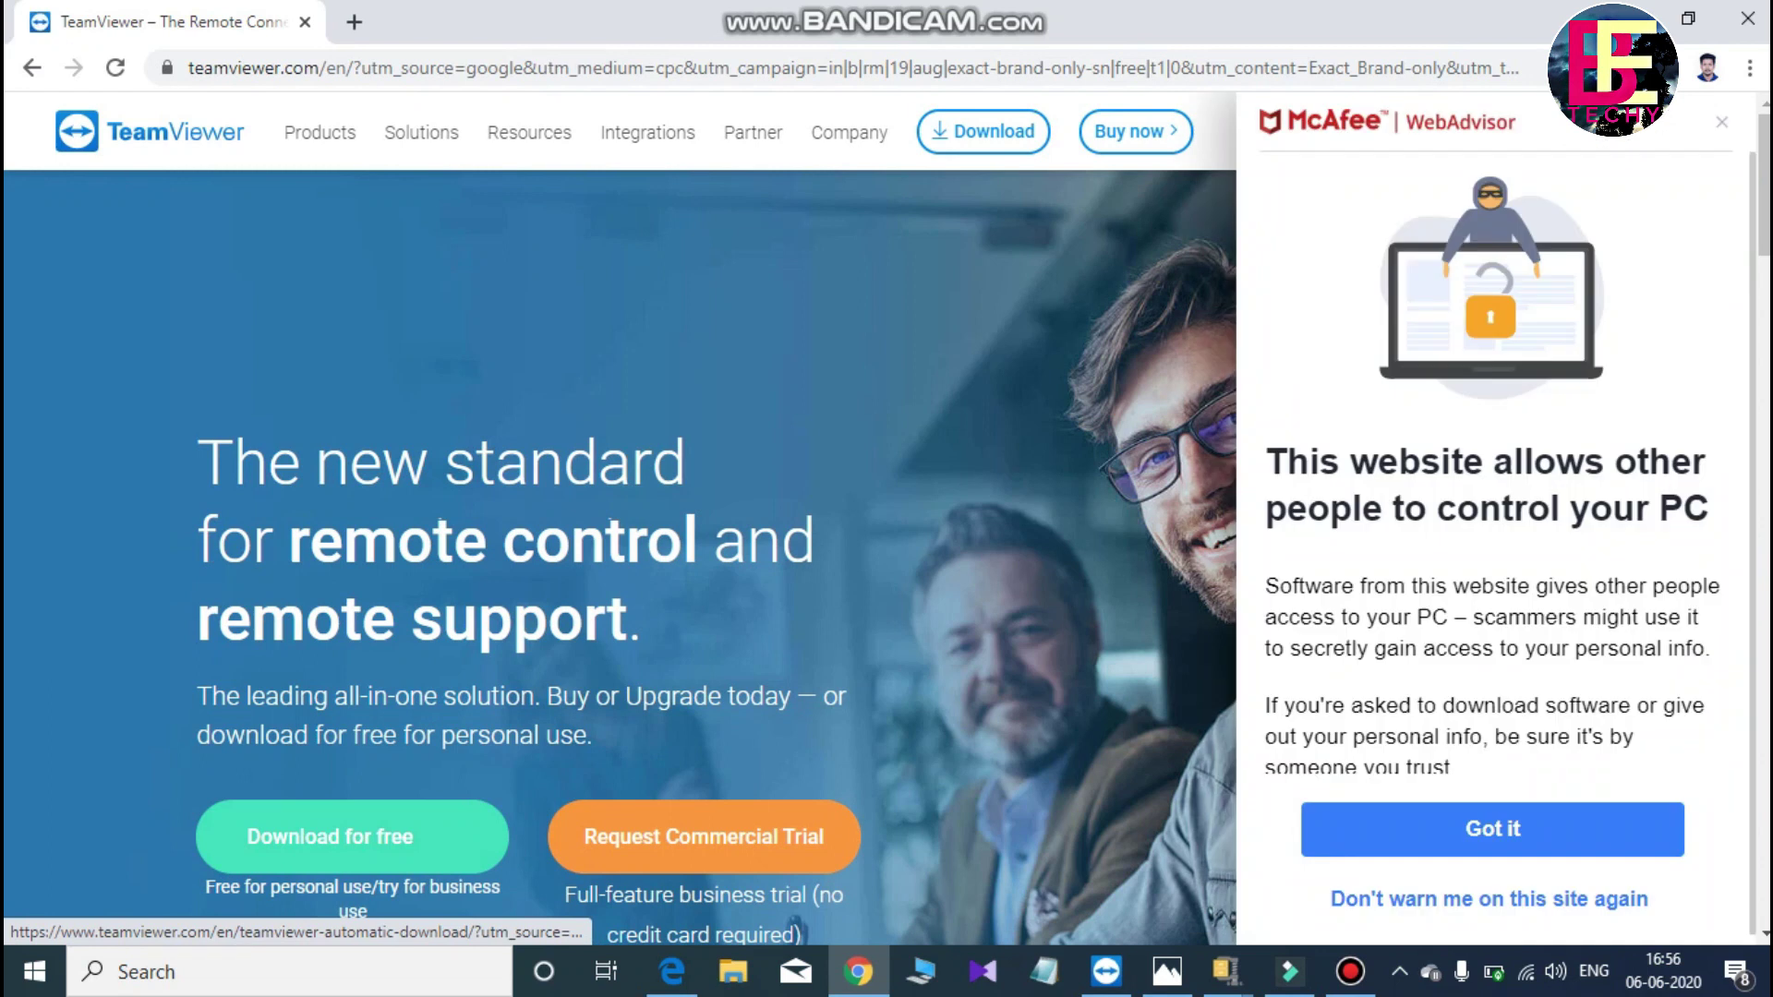
{"action": "left_click", "coordinate": [352, 837]}
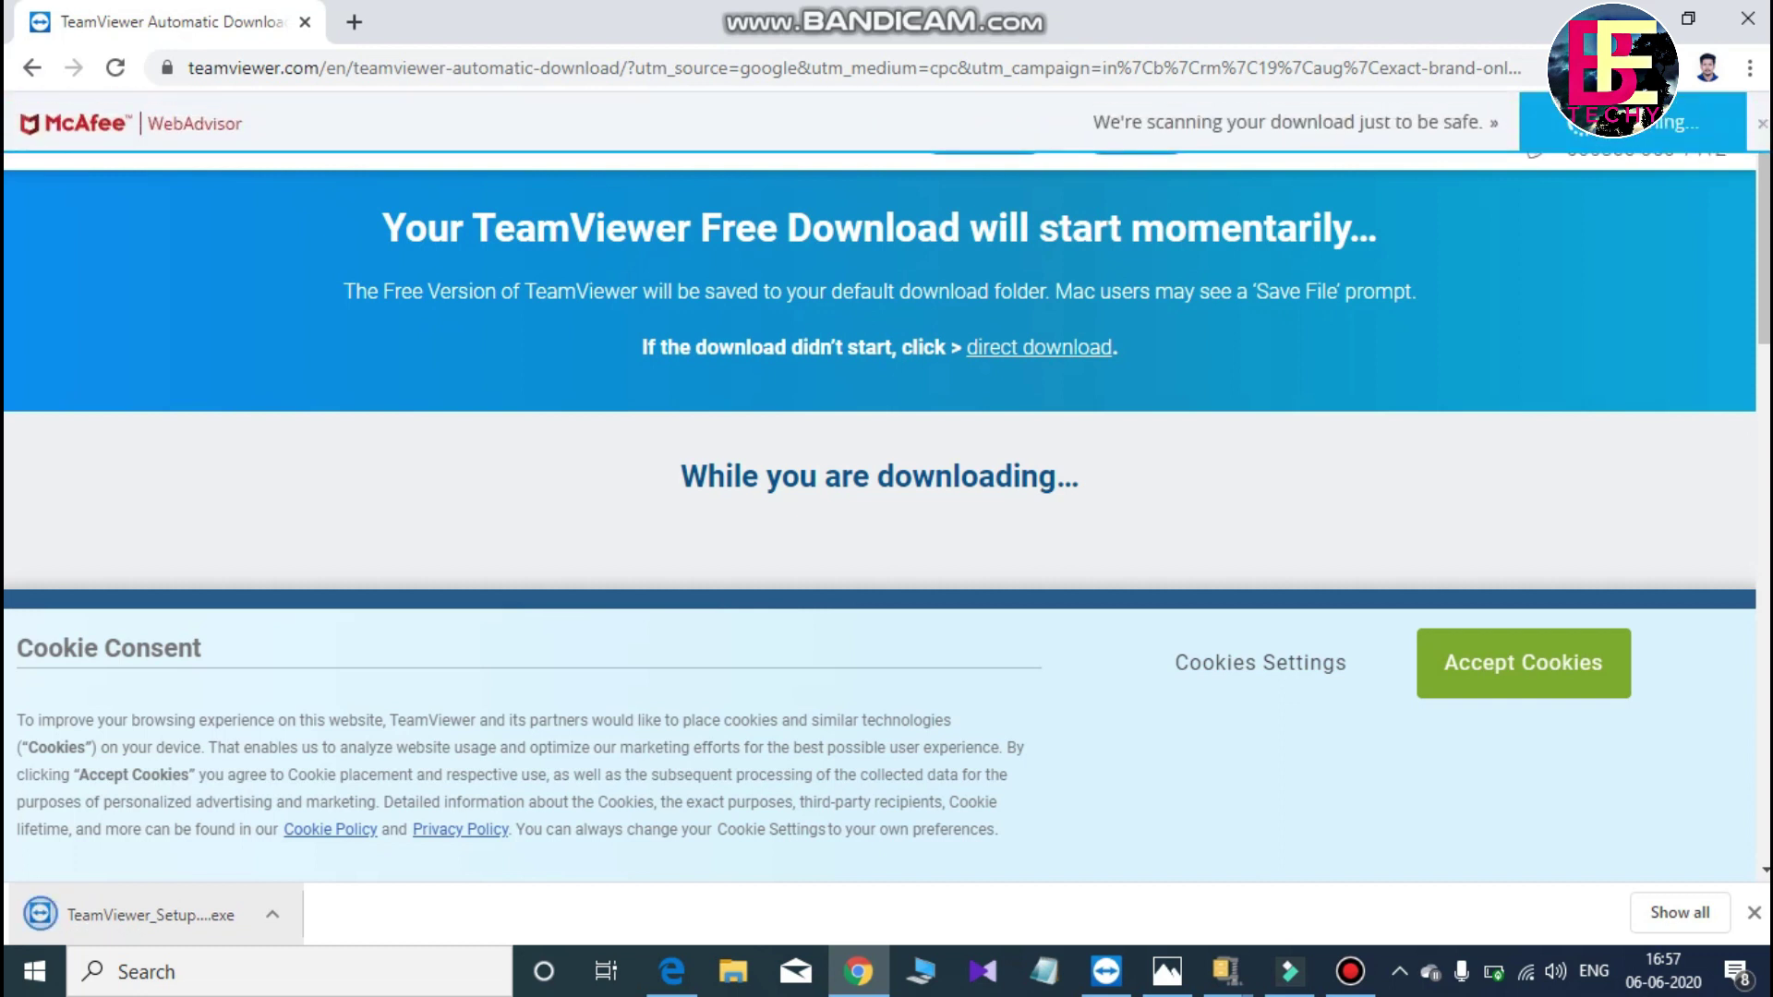
- Bring up the options for the downloaded TeamViewer_Setup.exe file, then dismiss them
{"action": "right_click", "coordinate": [190, 914]}
{"action": "key", "text": "Escape"}
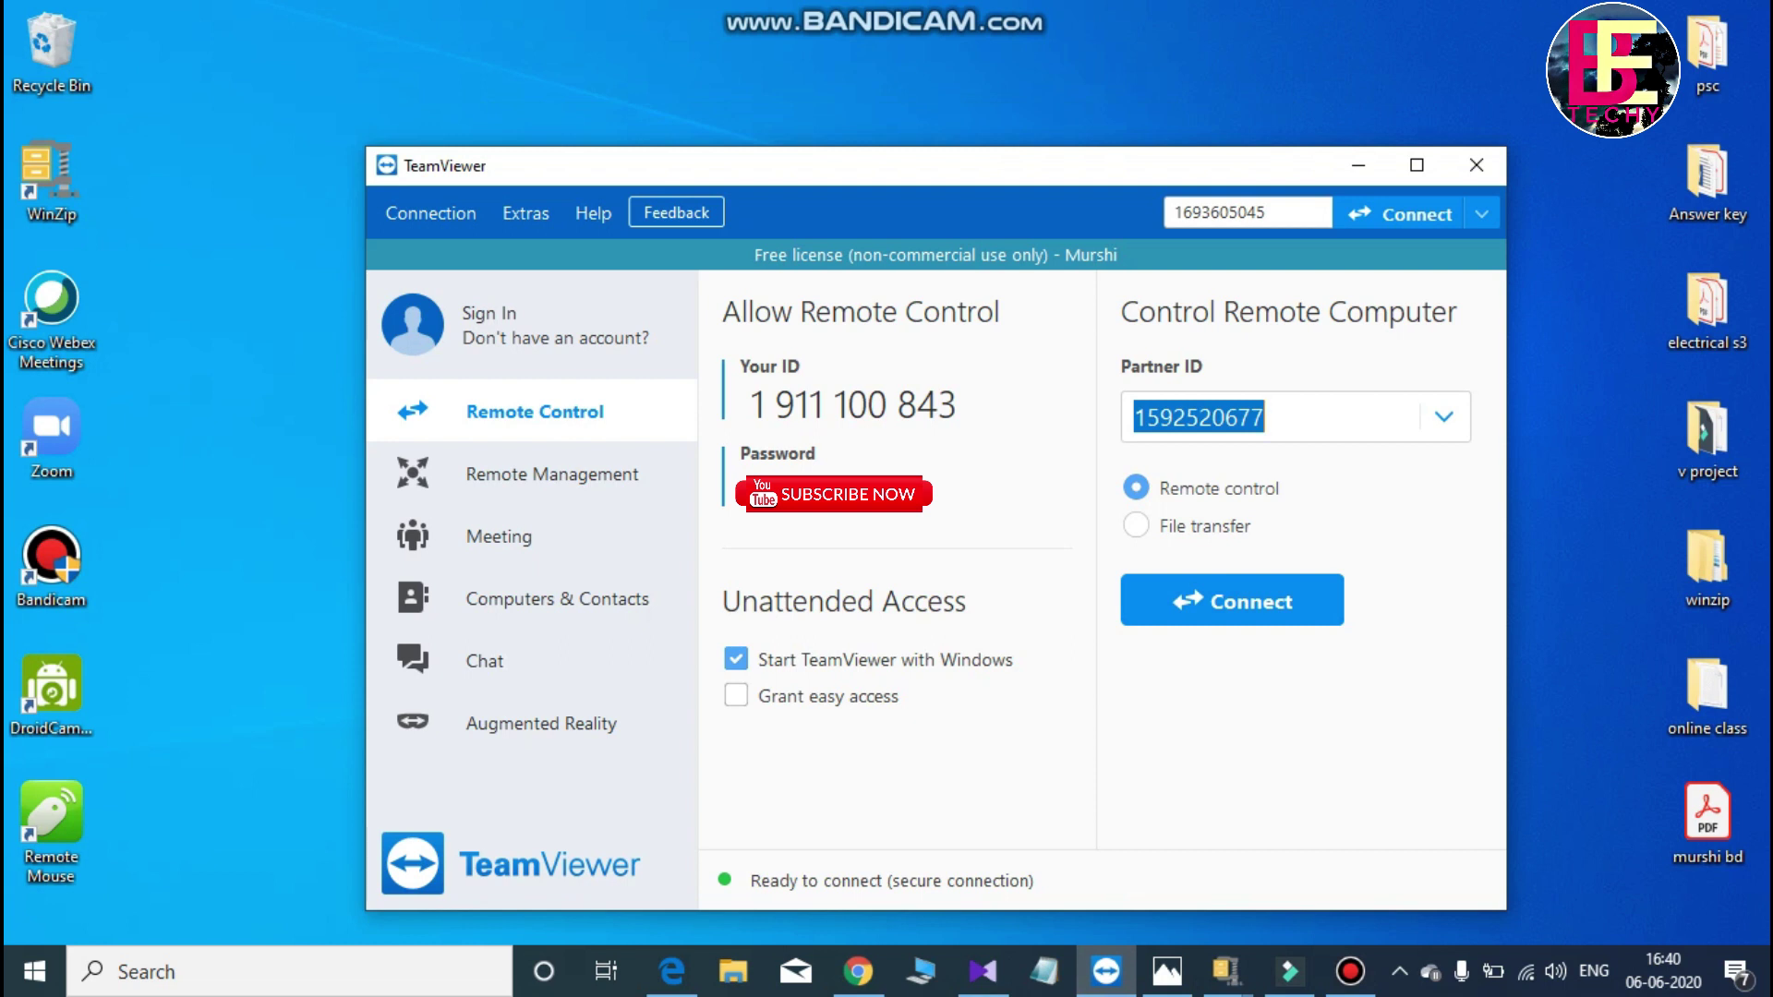
- Connect to the partner's TeamViewer ID and log on with the partner computer's password
{"action": "type", "text": "1"}
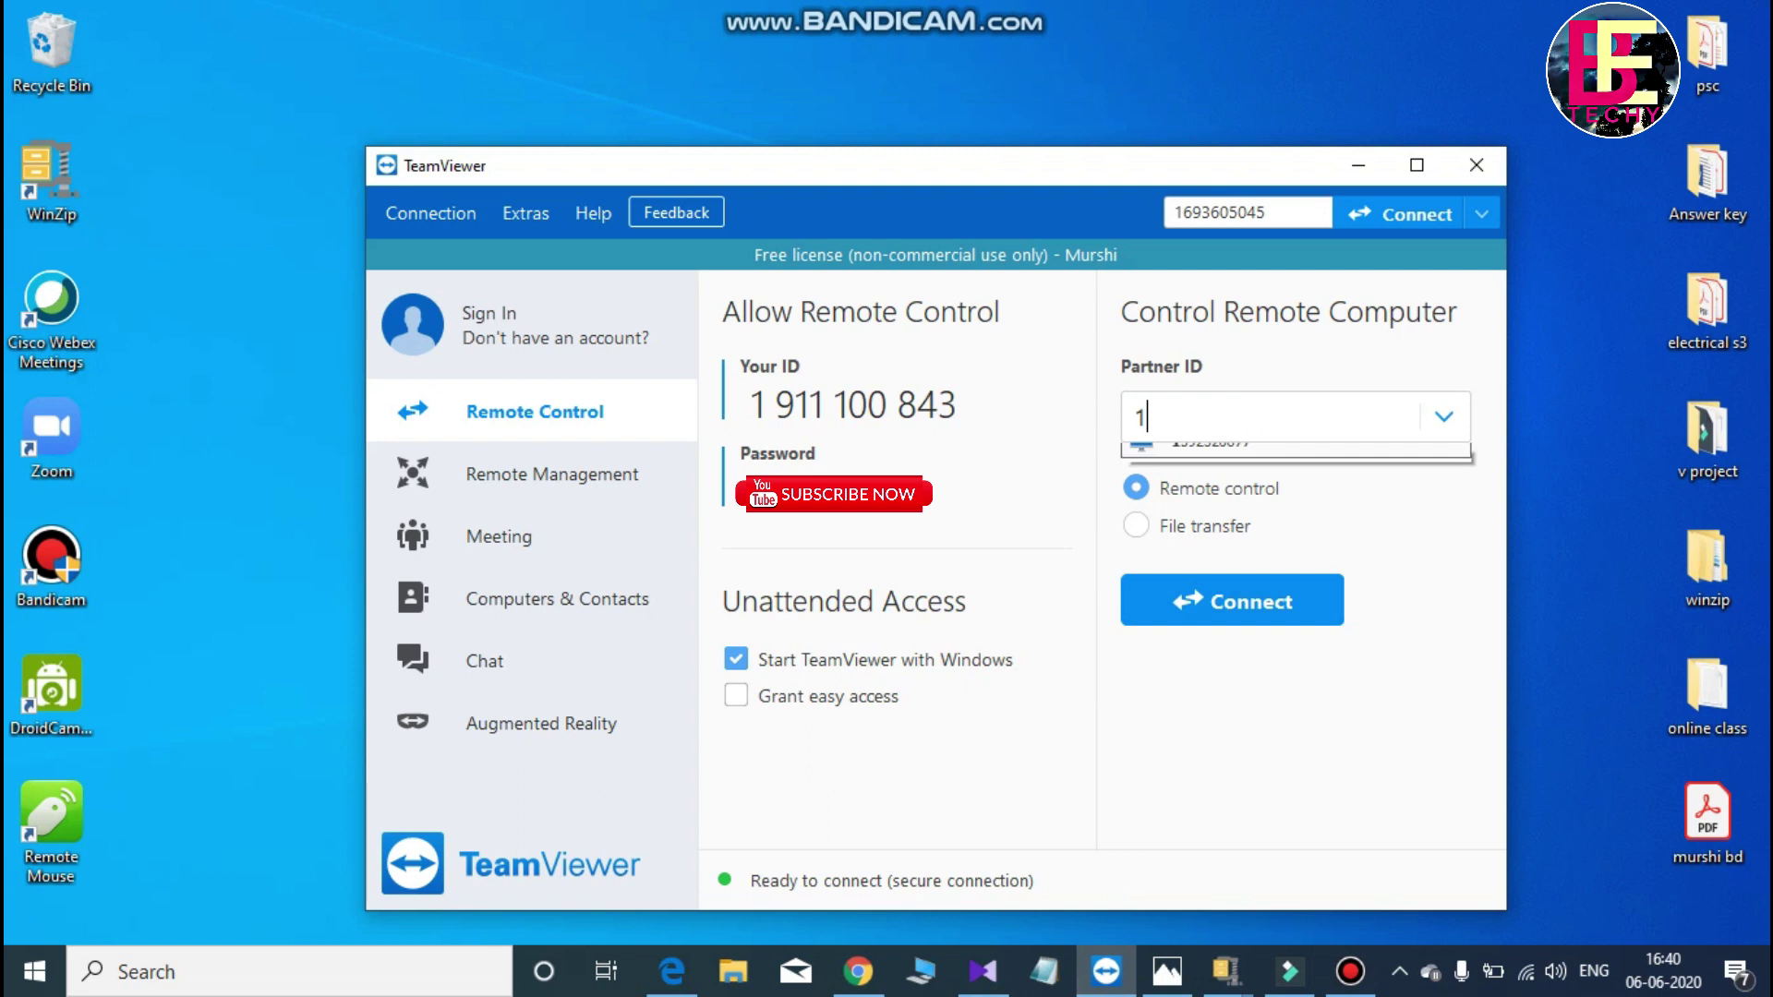
{"action": "type", "text": "6"}
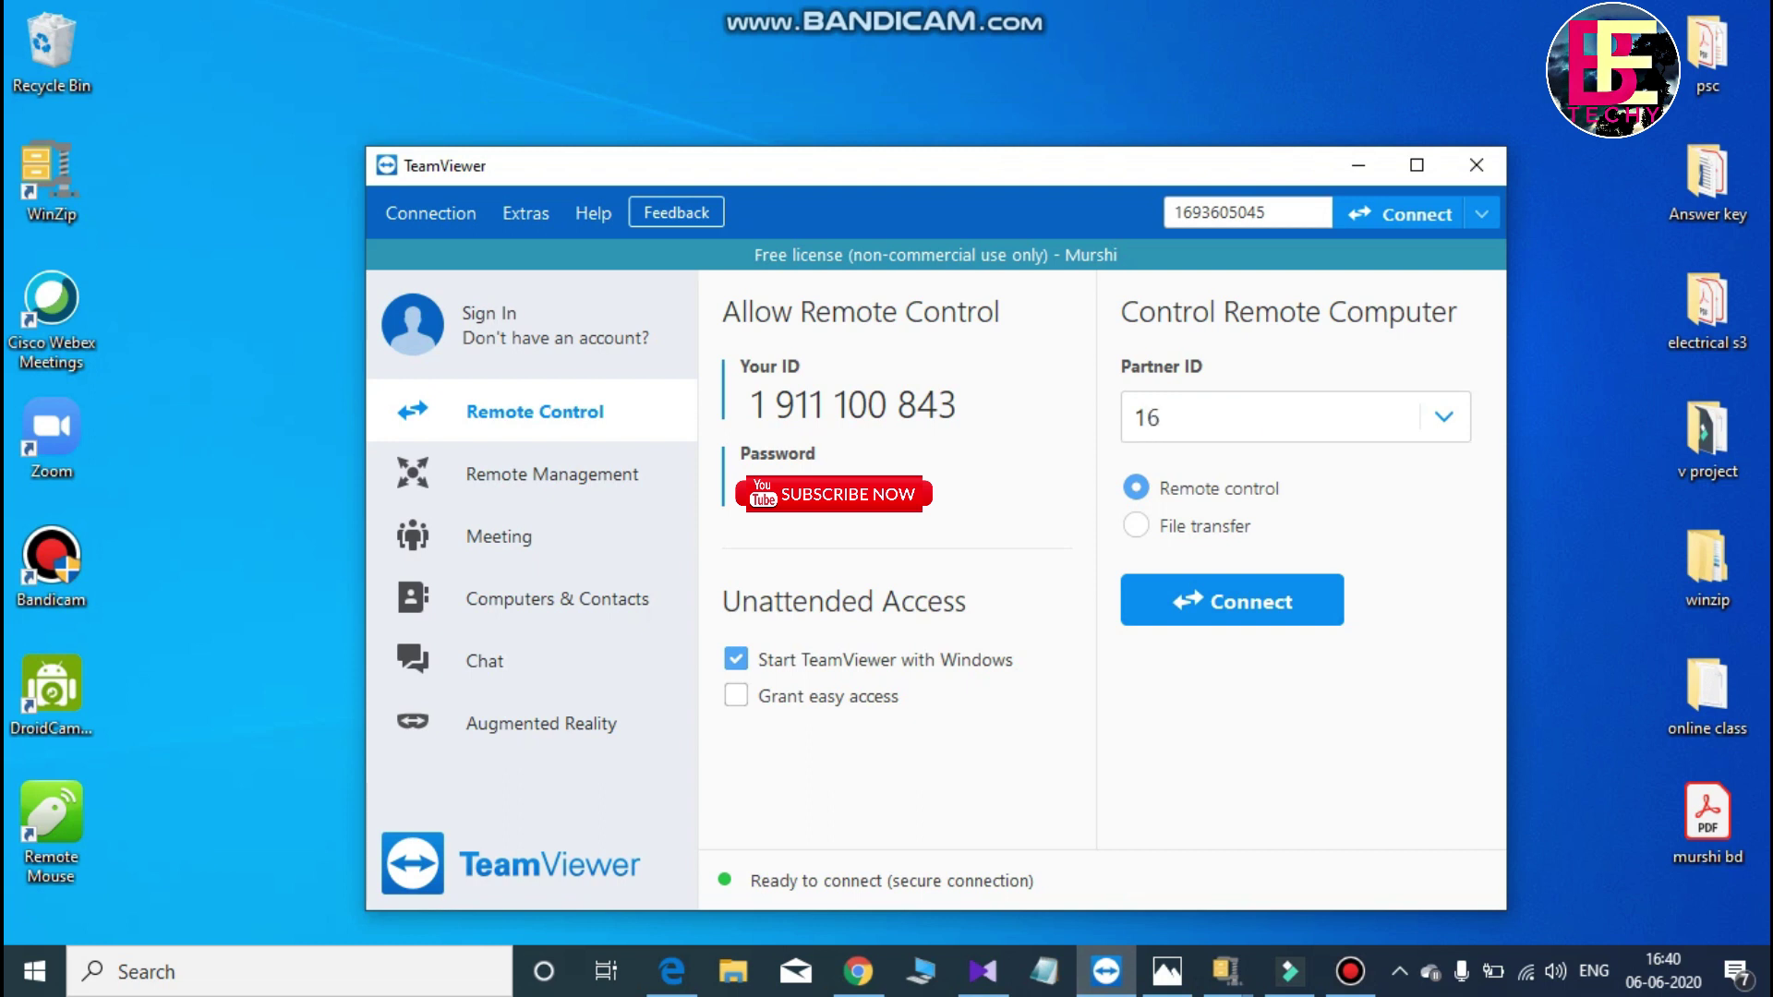
{"action": "type", "text": "93605045"}
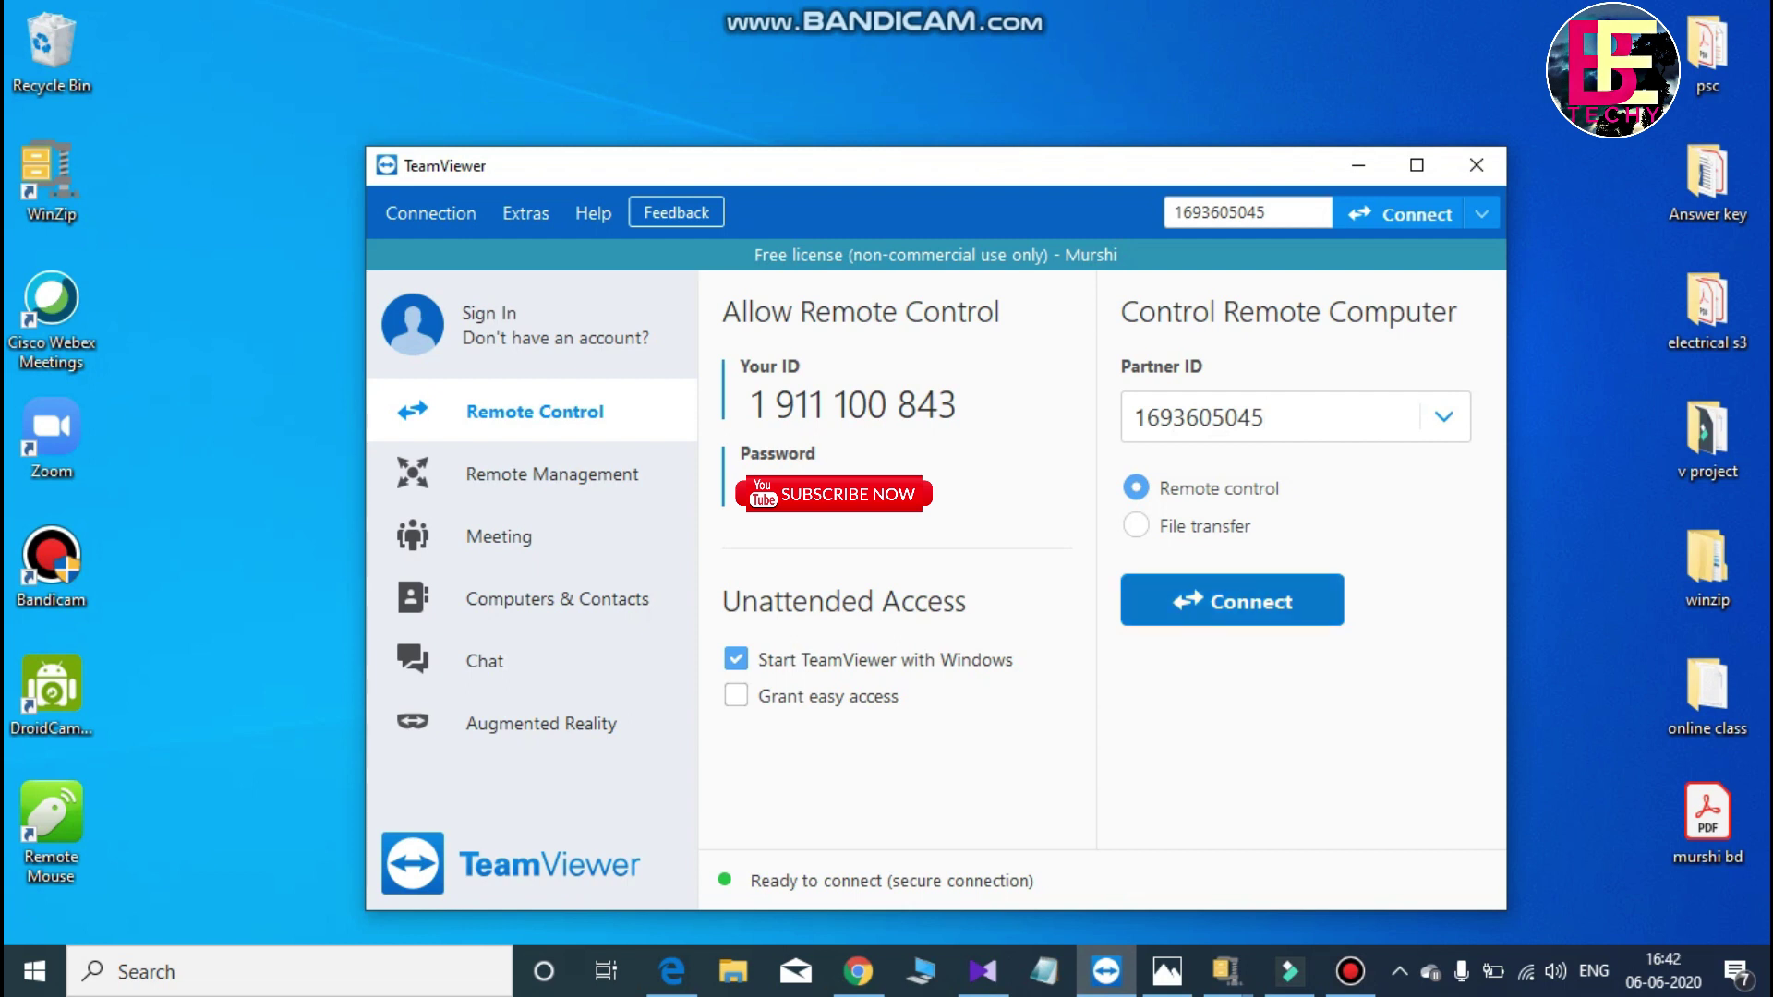
{"action": "key", "text": "Return"}
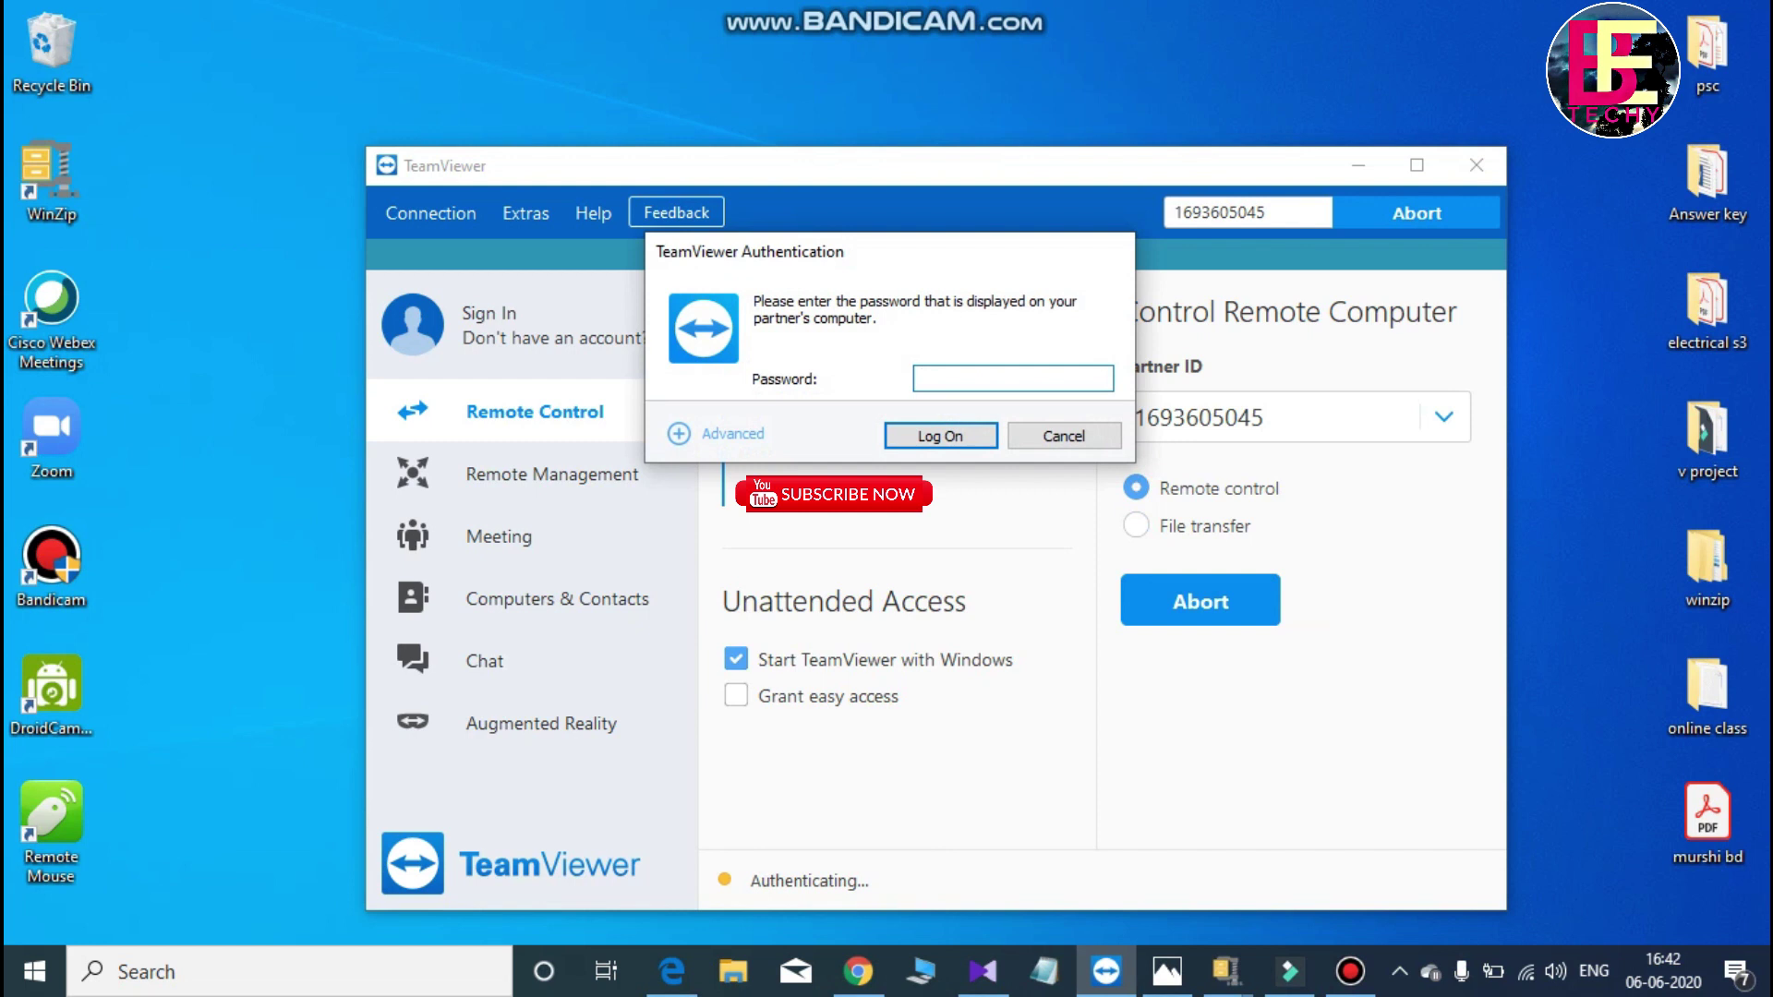
{"action": "type", "text": "••••••"}
{"action": "key", "text": "Return"}
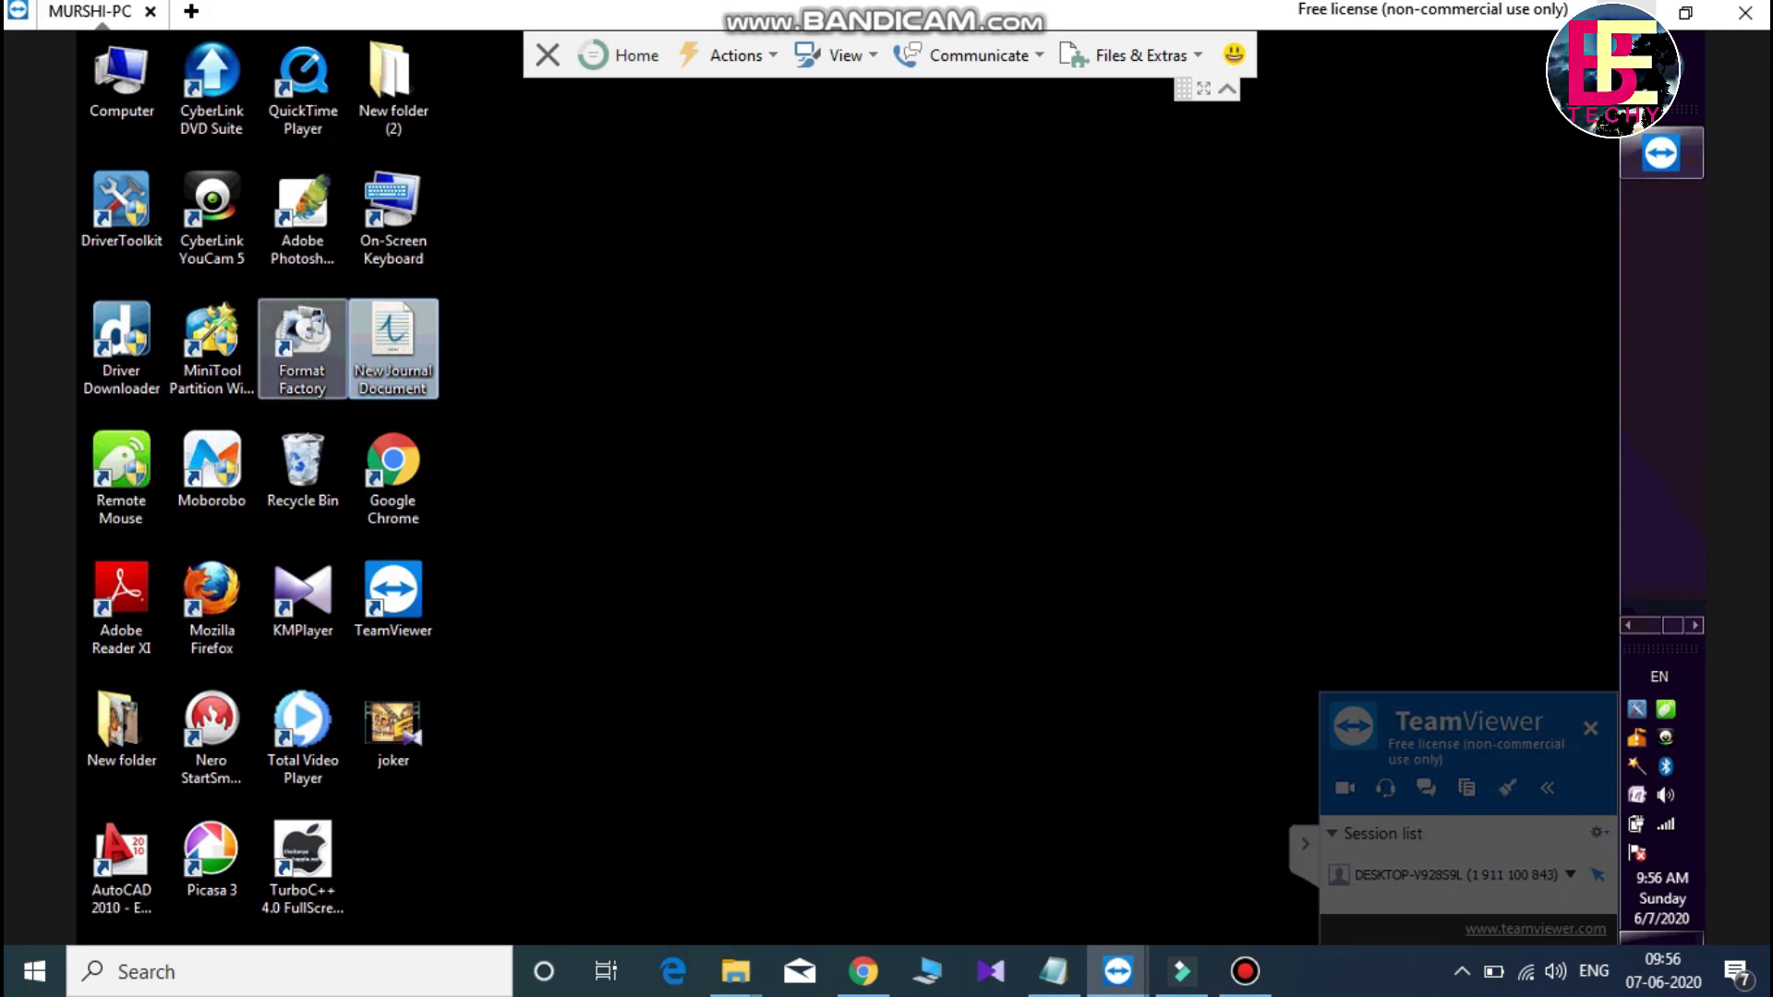
- Open the remote PC's DATA (E:) drive from Computer, maximize it, then close it and the session
{"action": "double_click", "coordinate": [121, 79]}
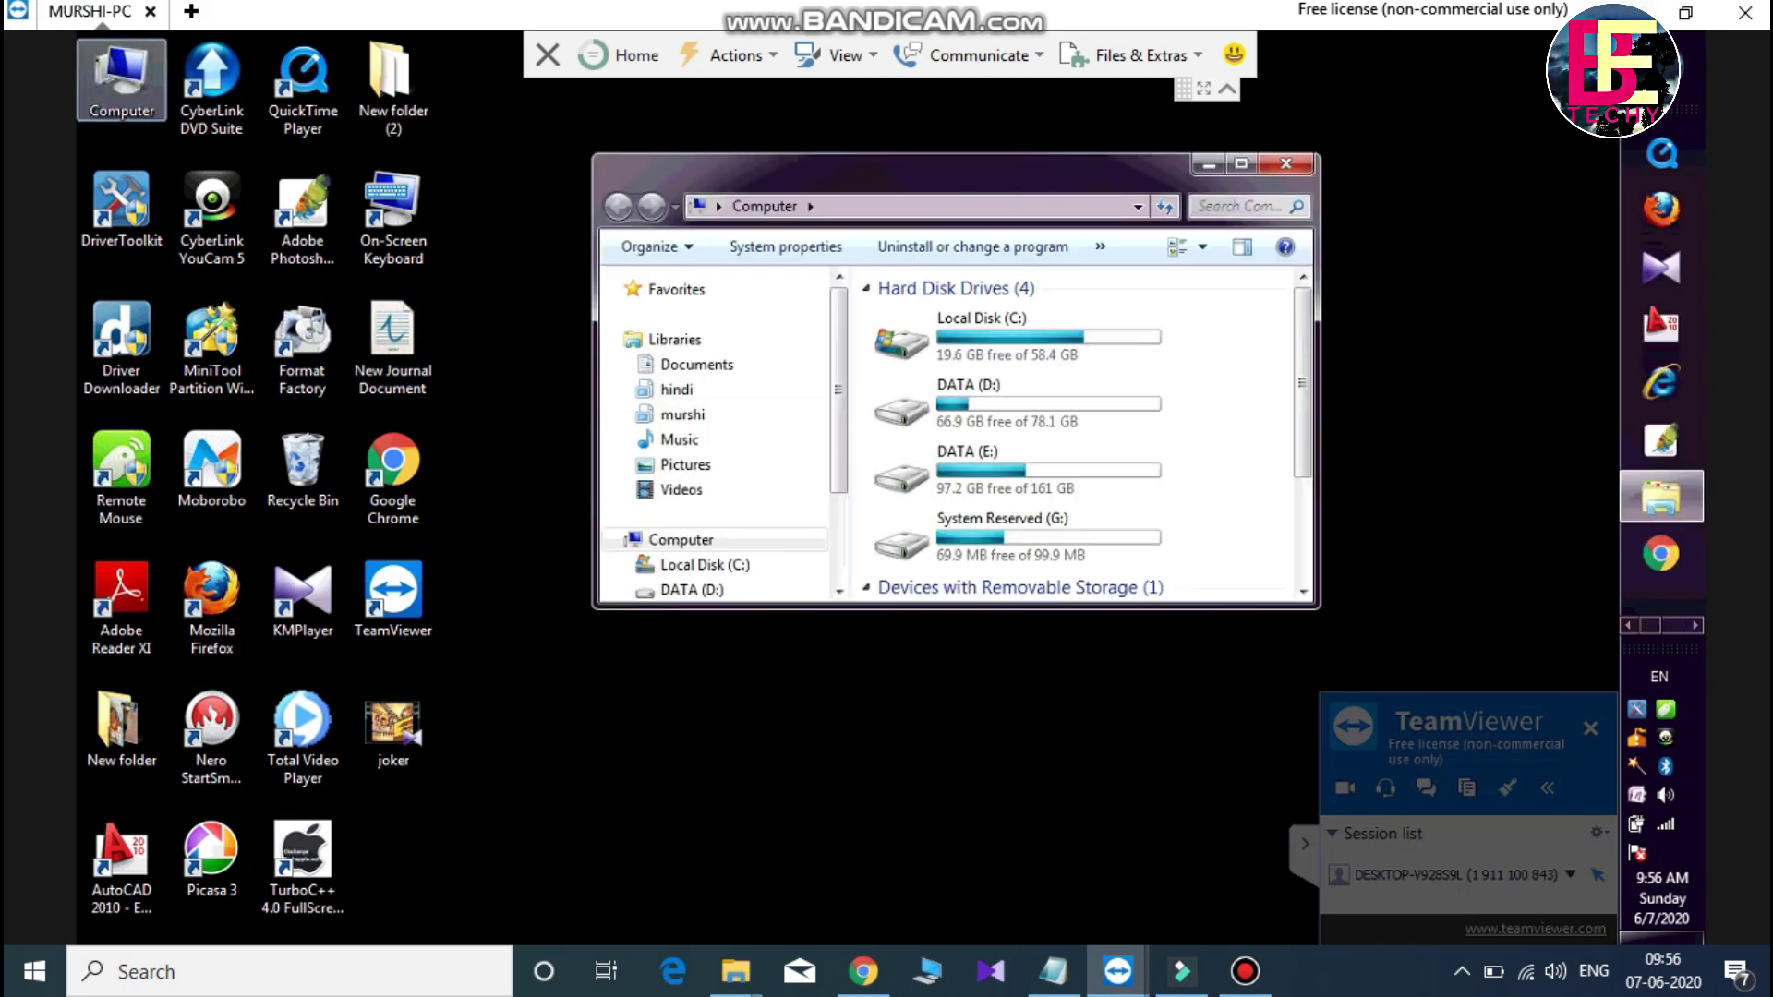
{"action": "double_click", "coordinate": [1016, 471]}
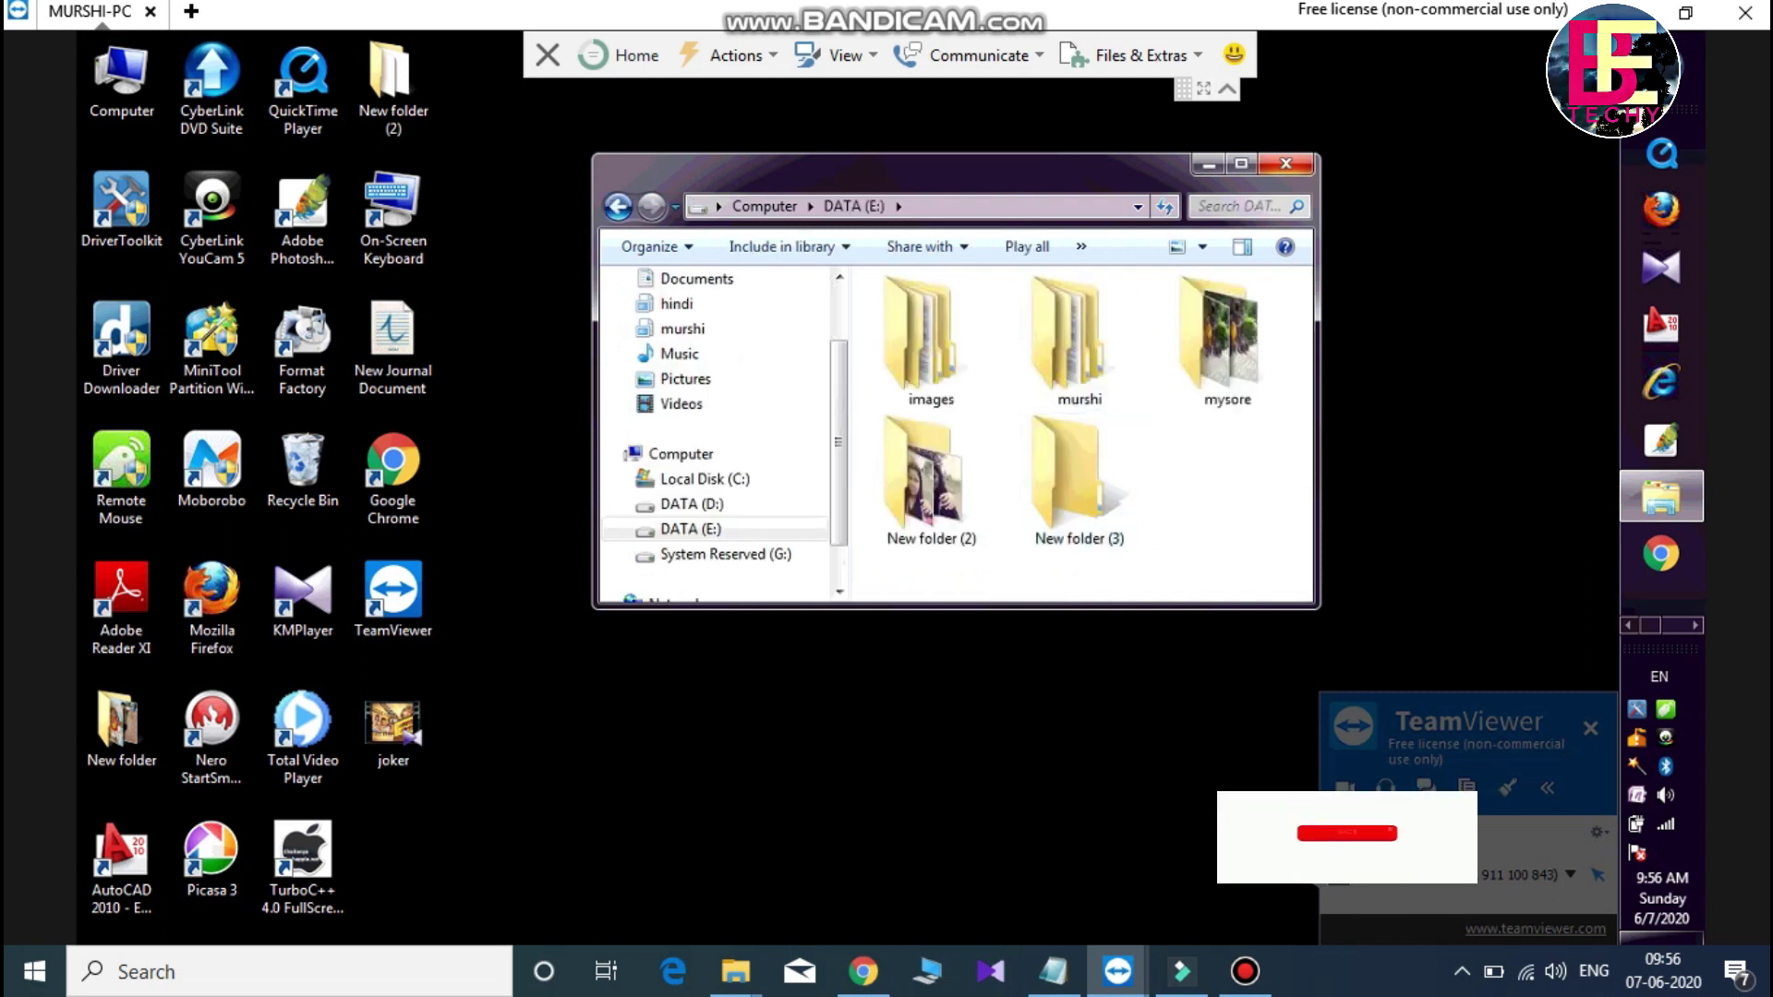
{"action": "left_click", "coordinate": [1242, 163]}
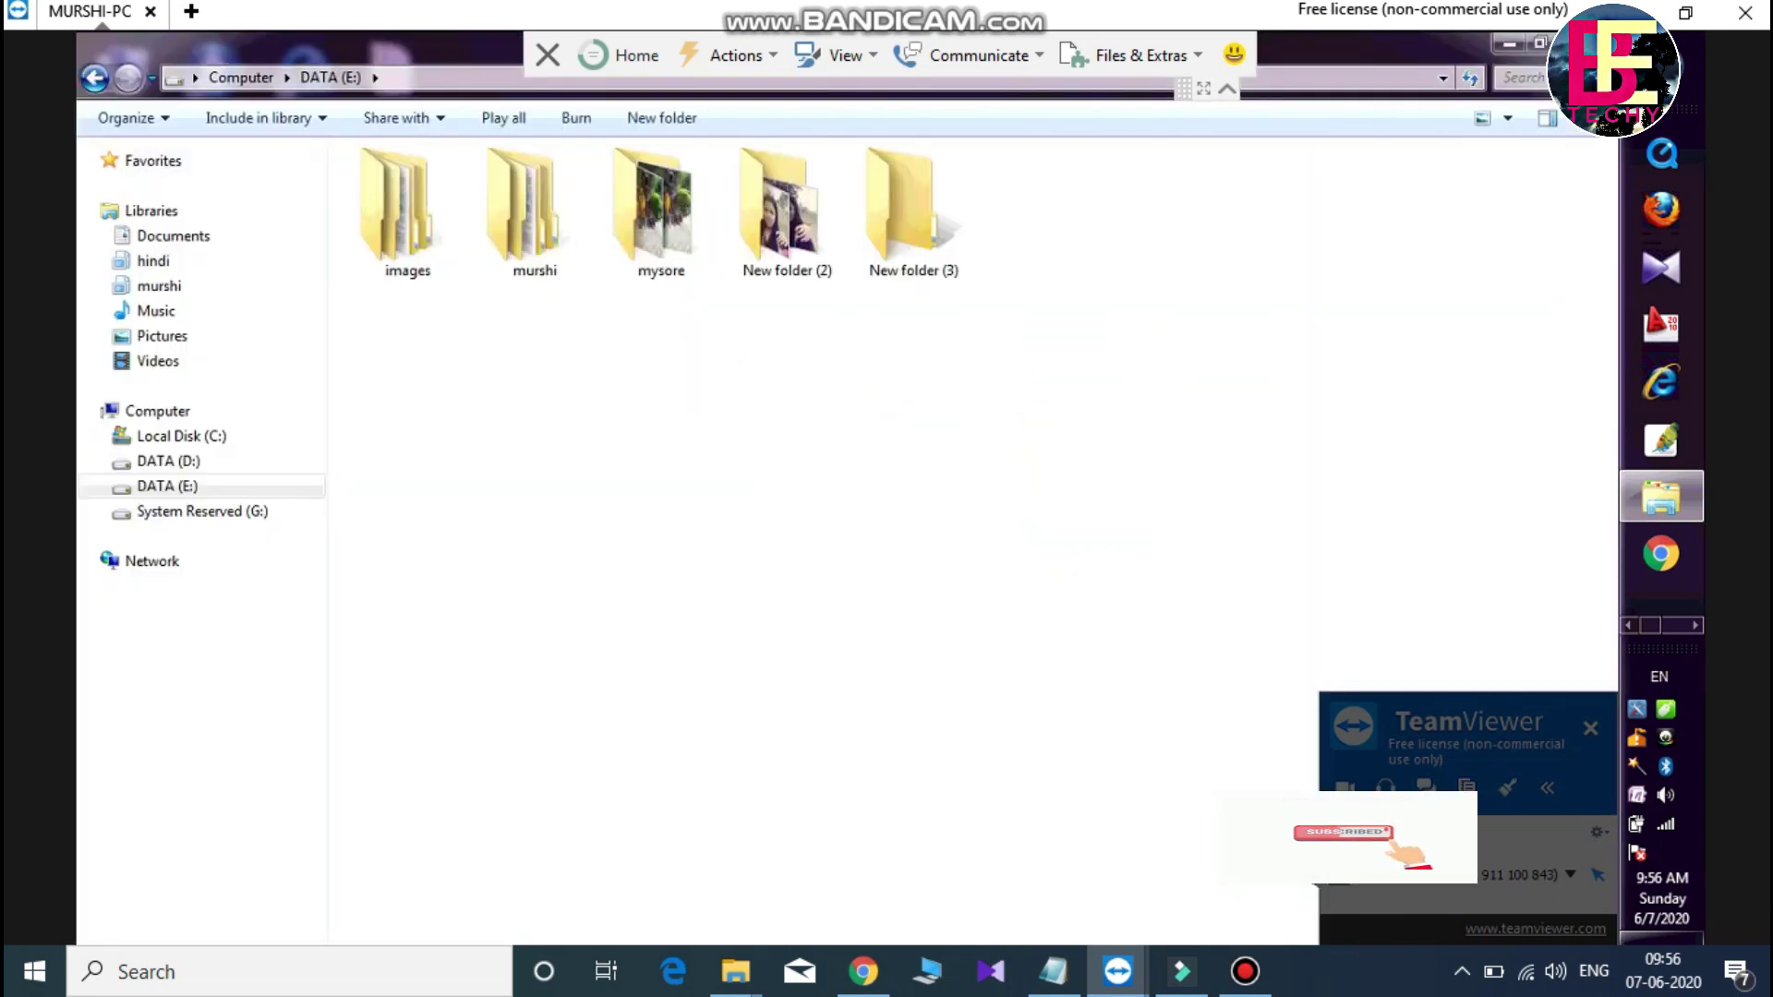
{"action": "key", "text": "alt+F4"}
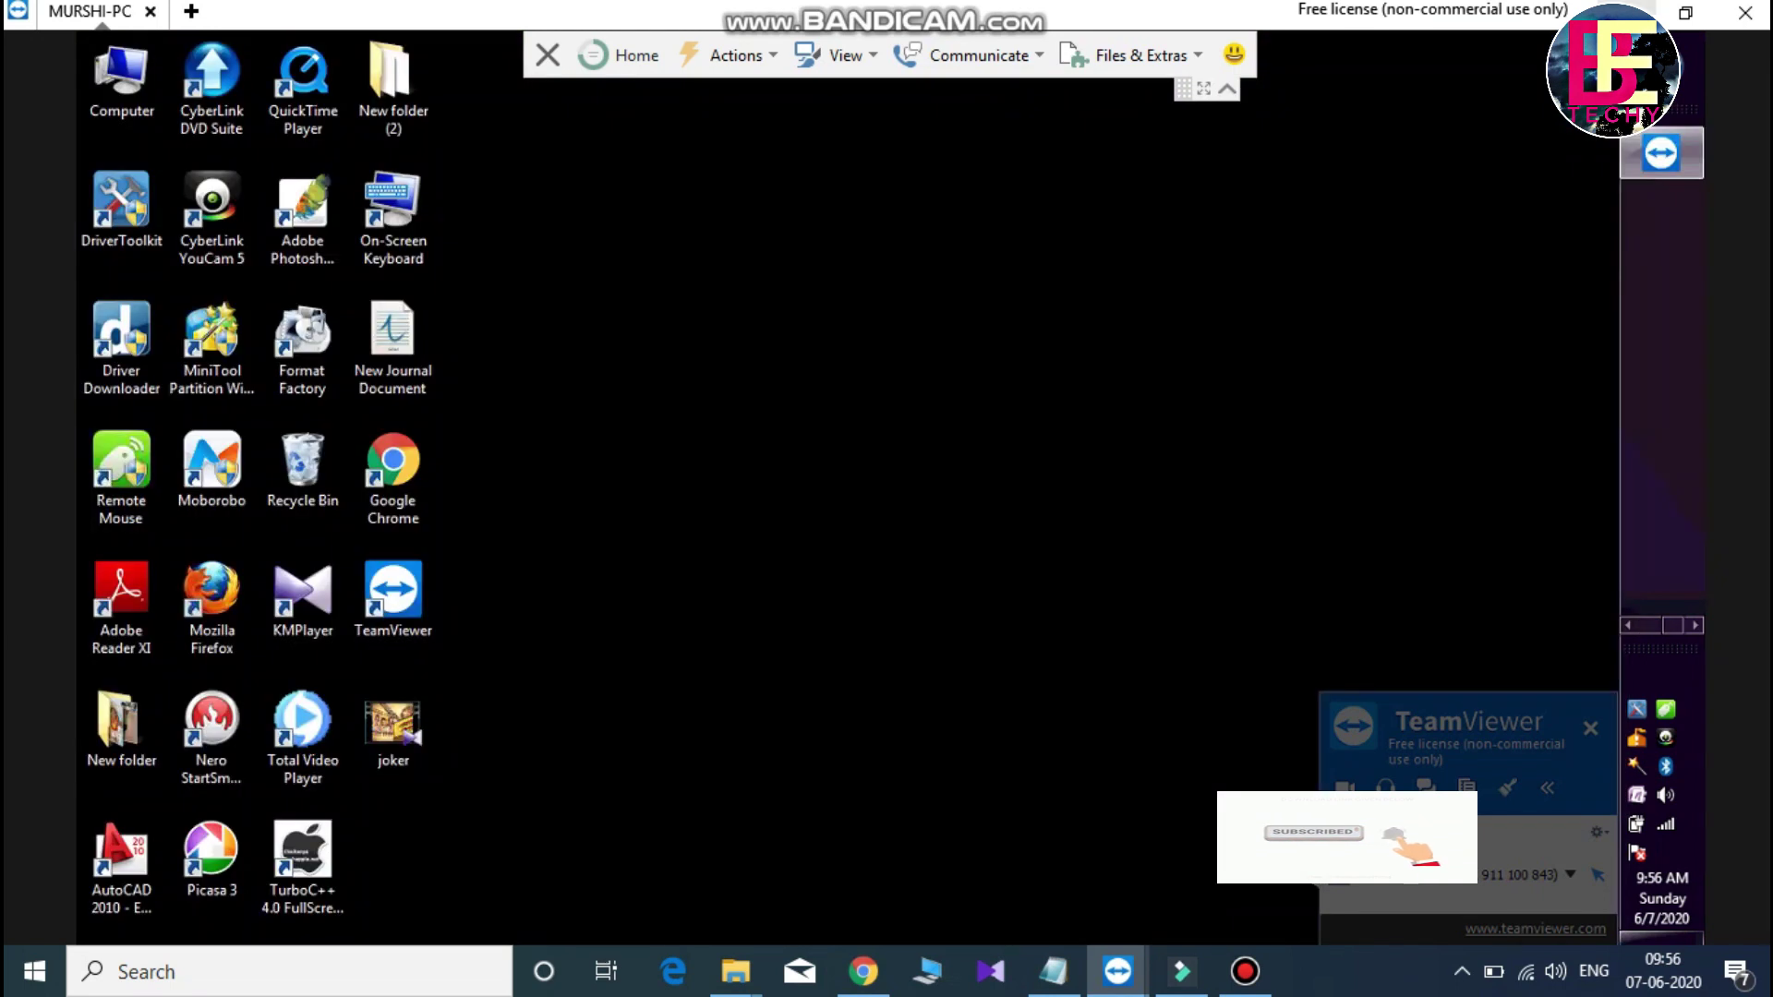
{"action": "key", "text": "alt+F4"}
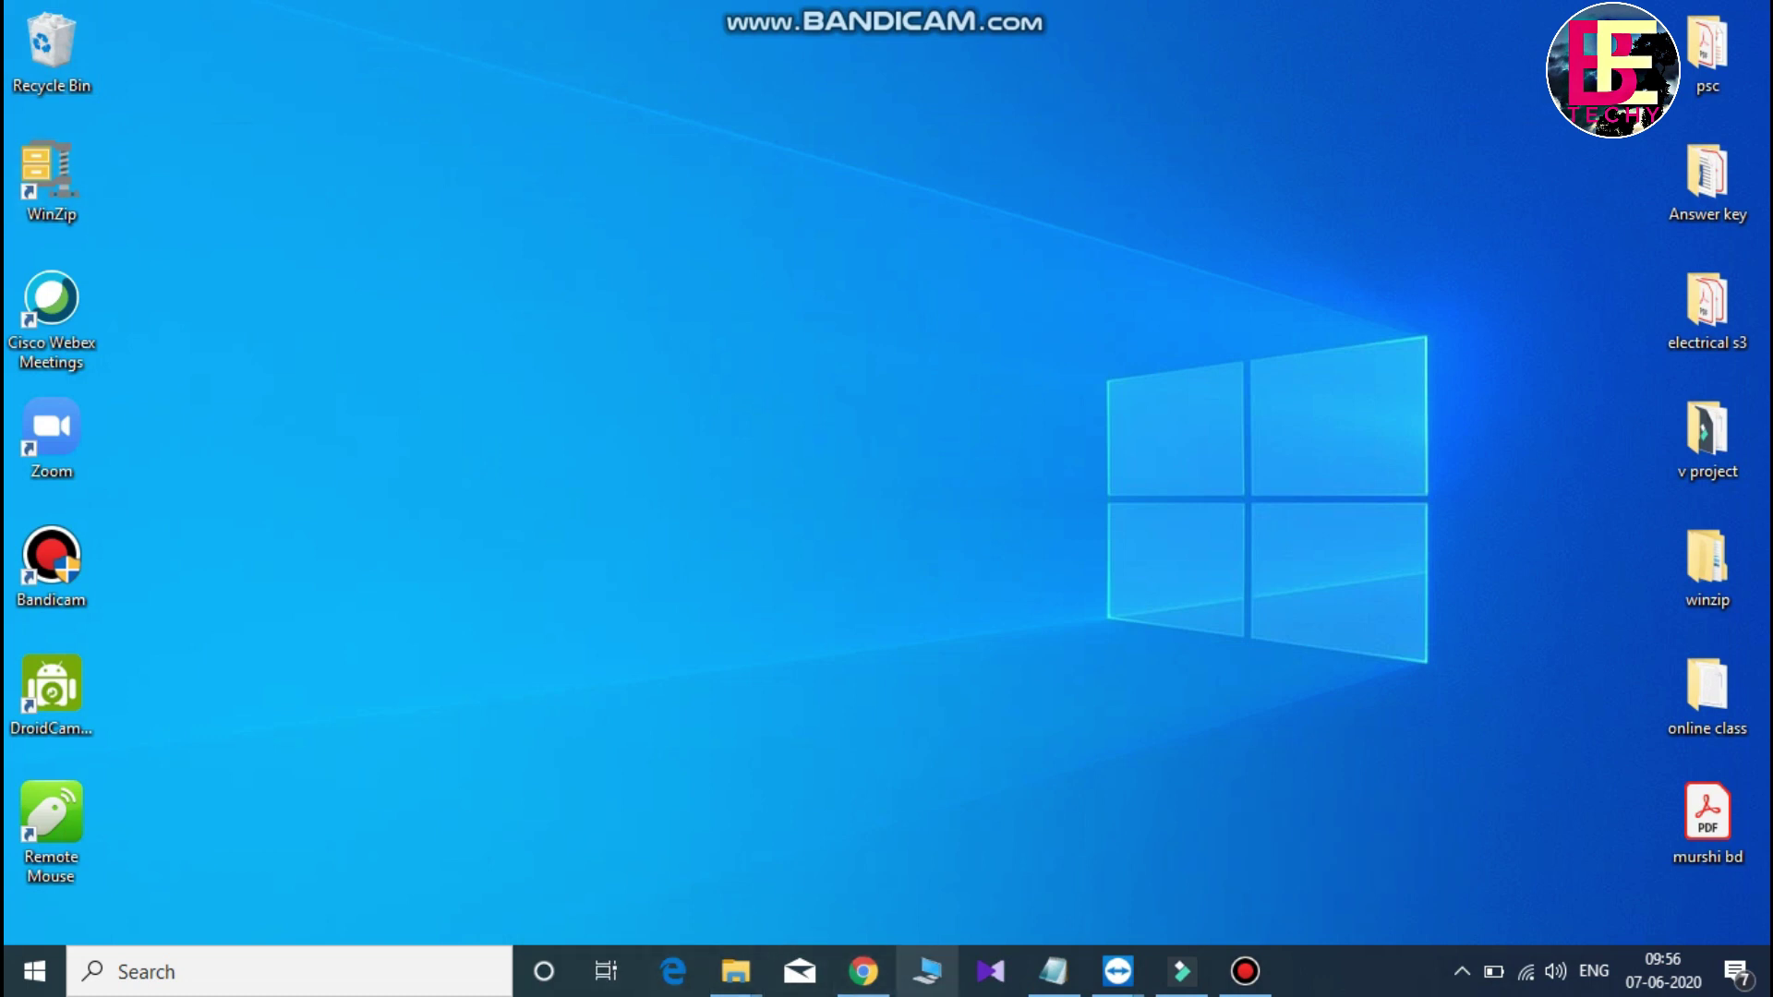
- Briefly open and close This PC locally, then minimize the screen recorder window
{"action": "key", "text": "super+e"}
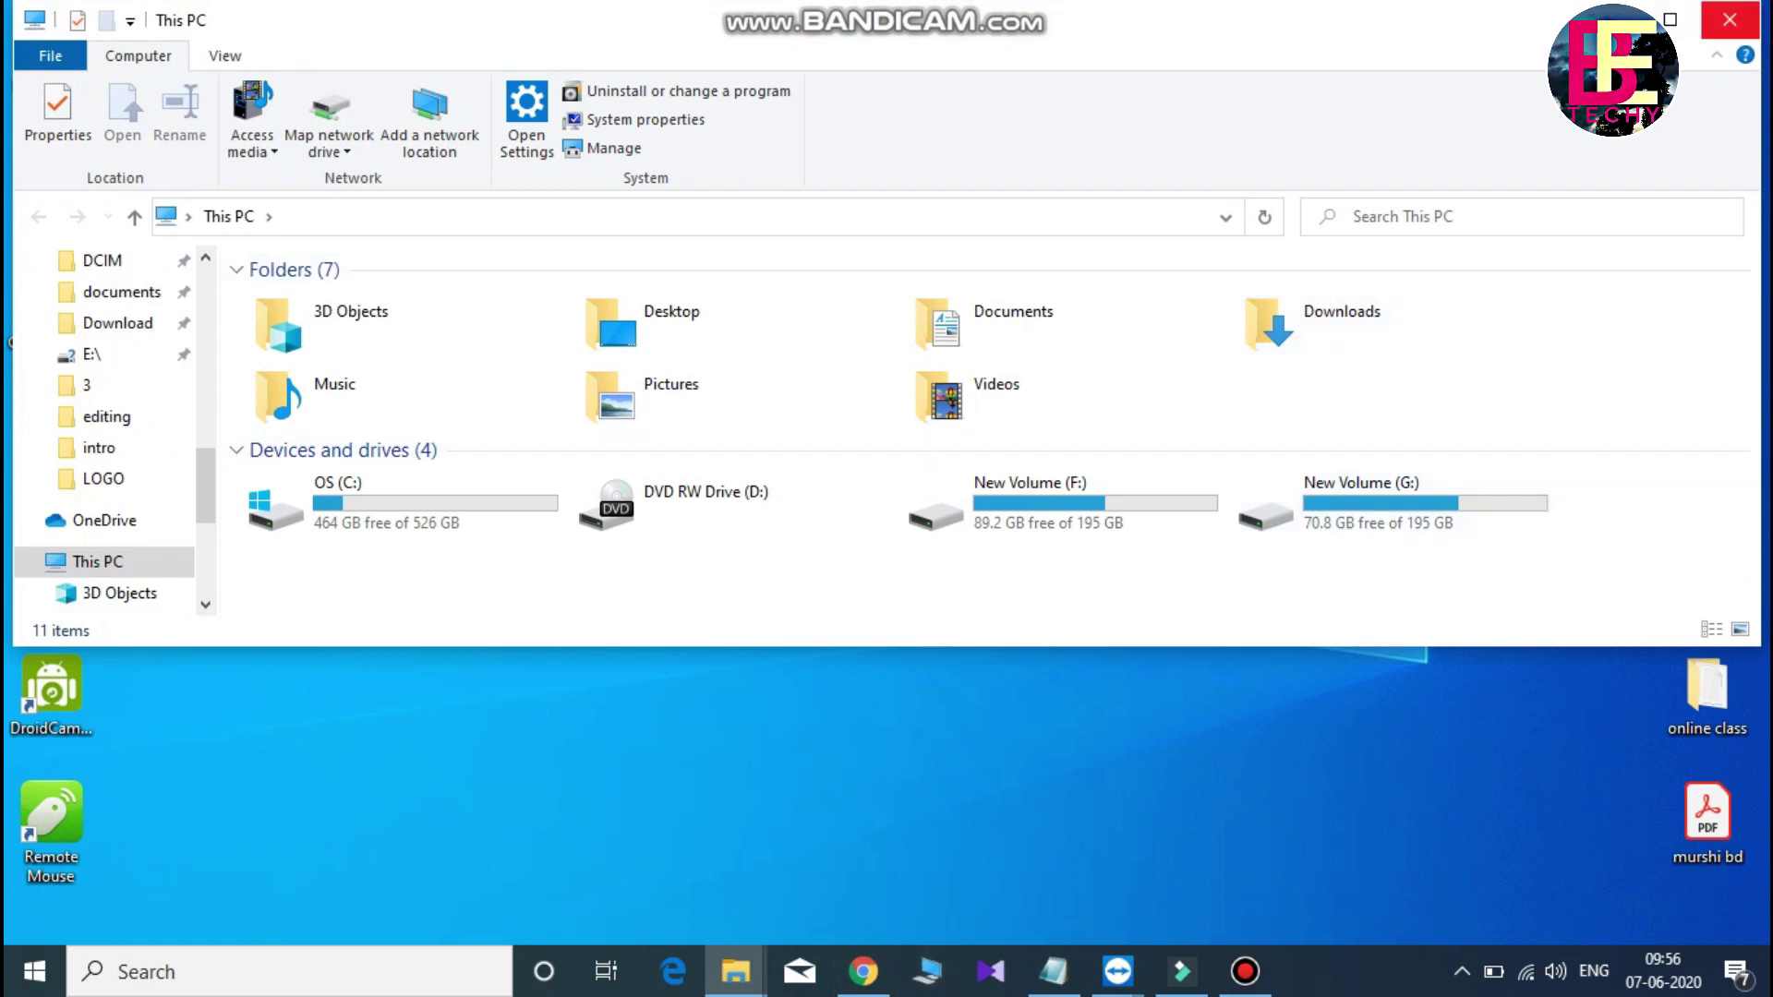
{"action": "key", "text": "alt+F4"}
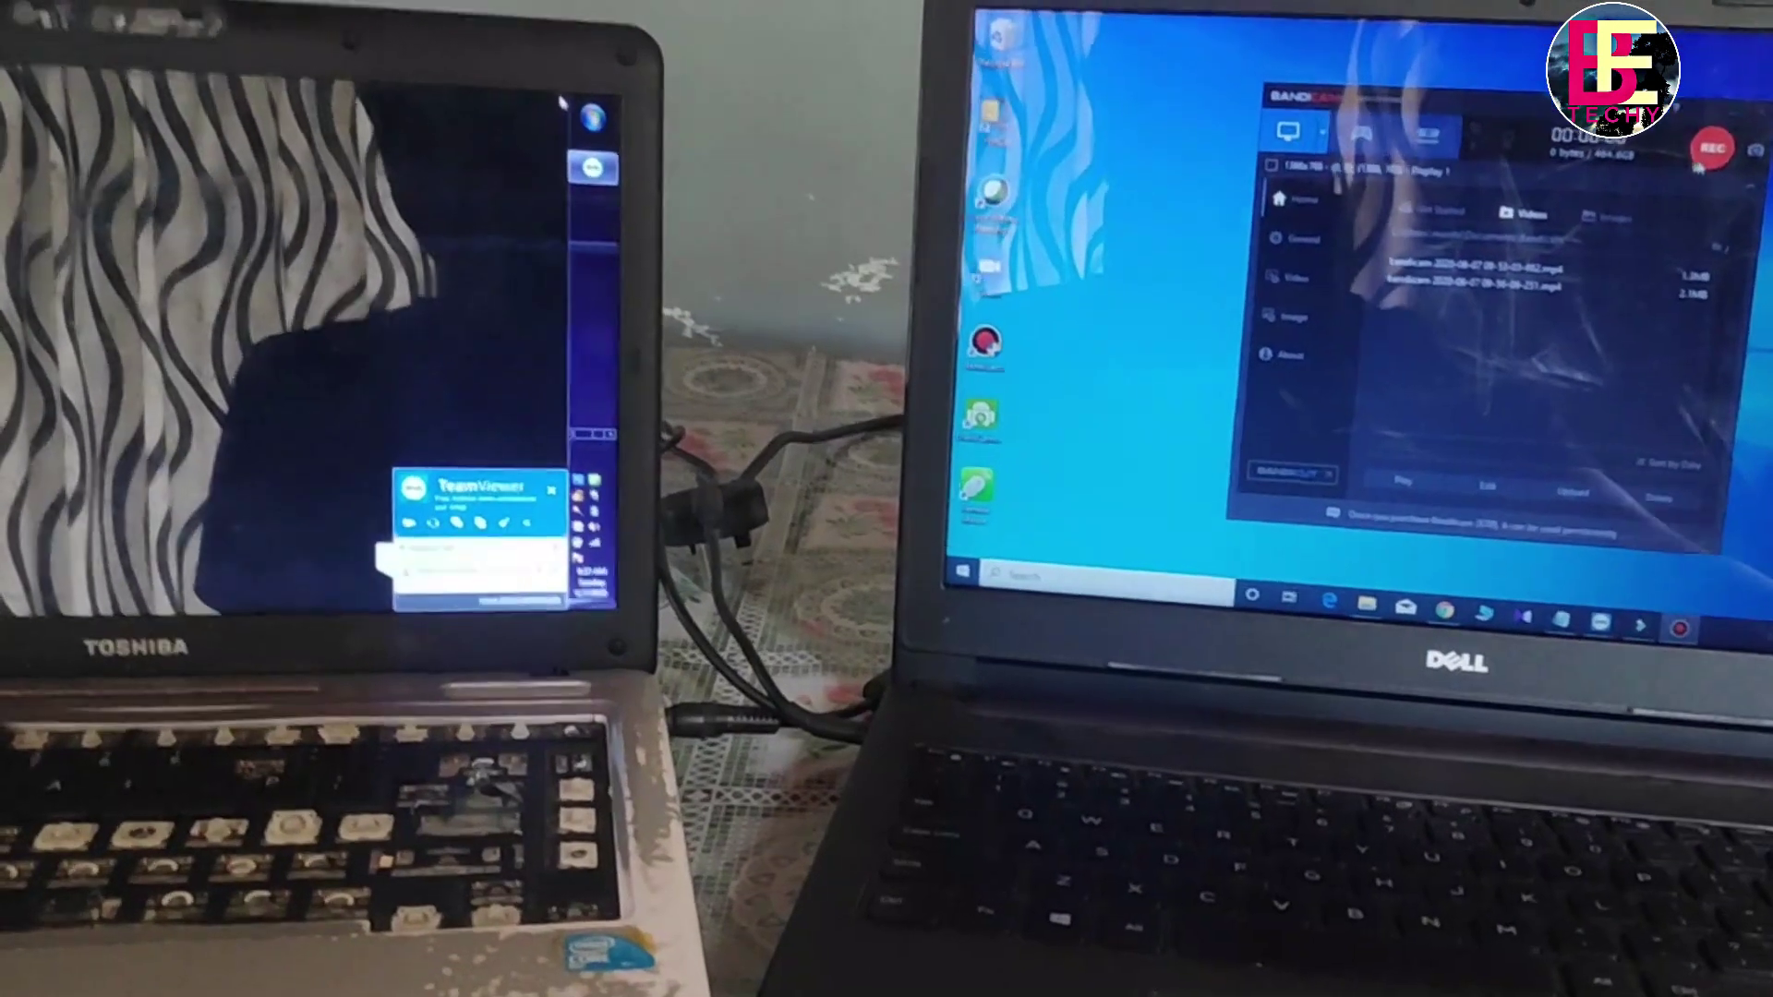
{"action": "left_click", "coordinate": [1716, 109]}
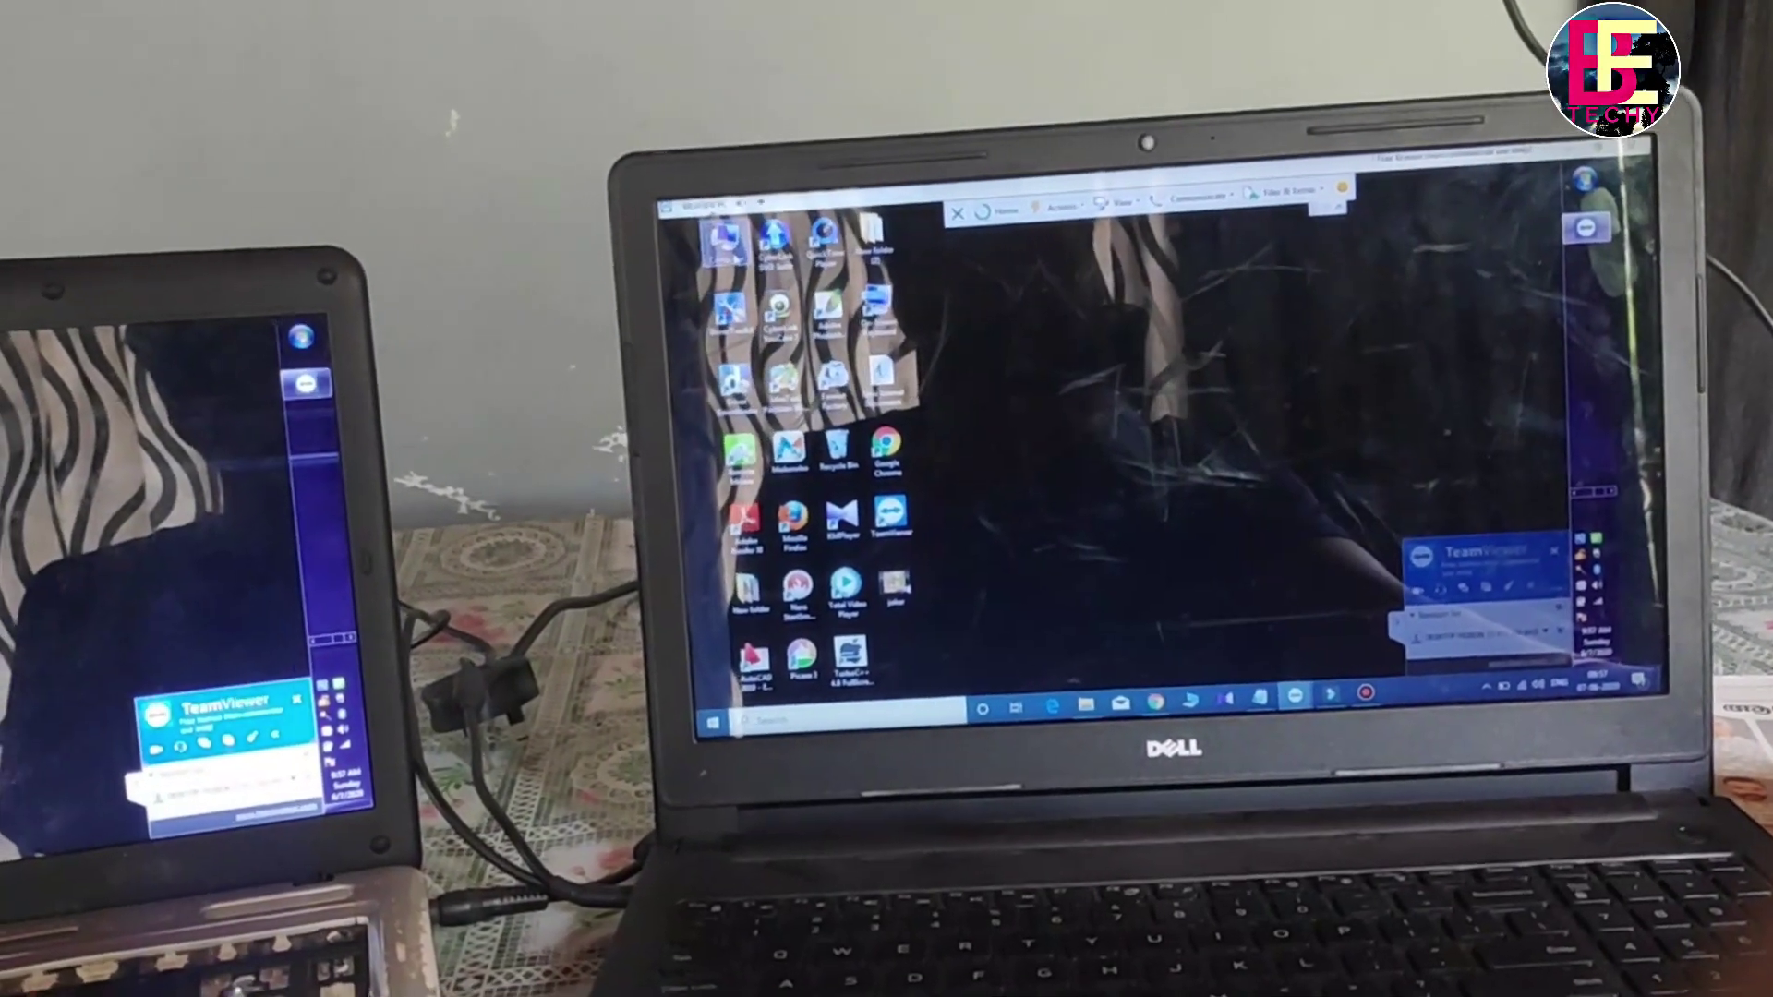
- On the remote desktop, open Computer and DATA (E:), then close the DATA (E:) folder
{"action": "double_click", "coordinate": [706, 242]}
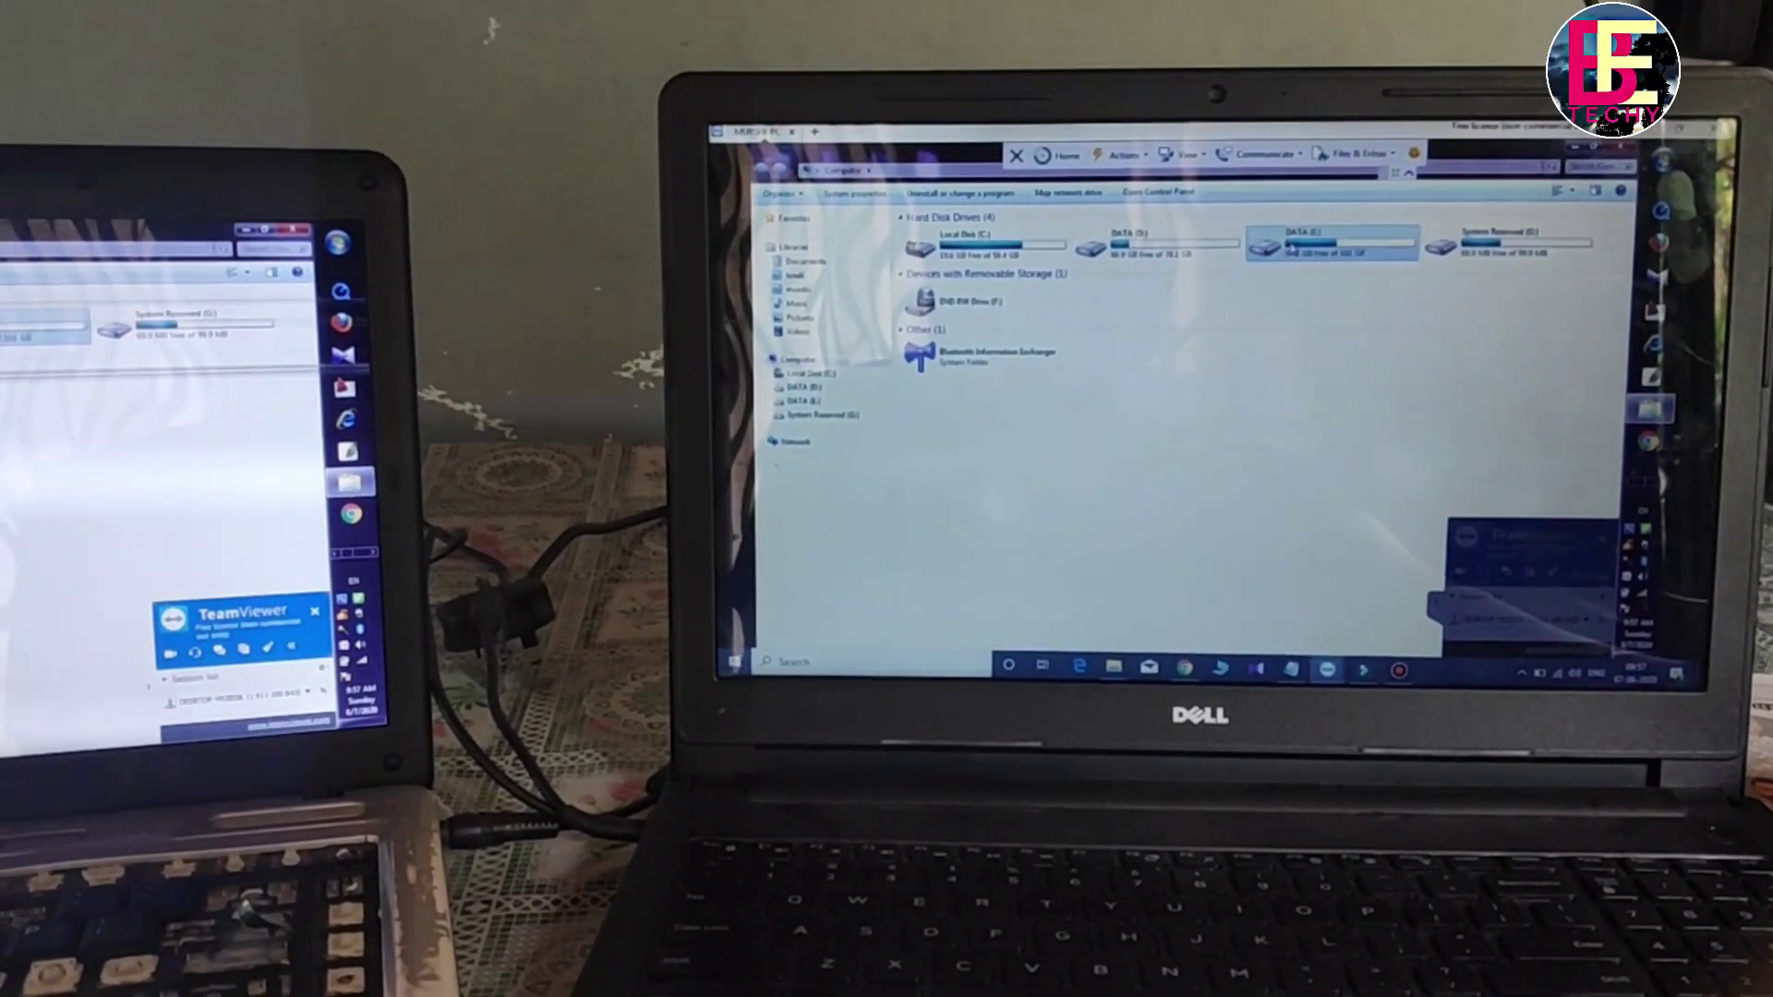
{"action": "double_click", "coordinate": [1290, 244]}
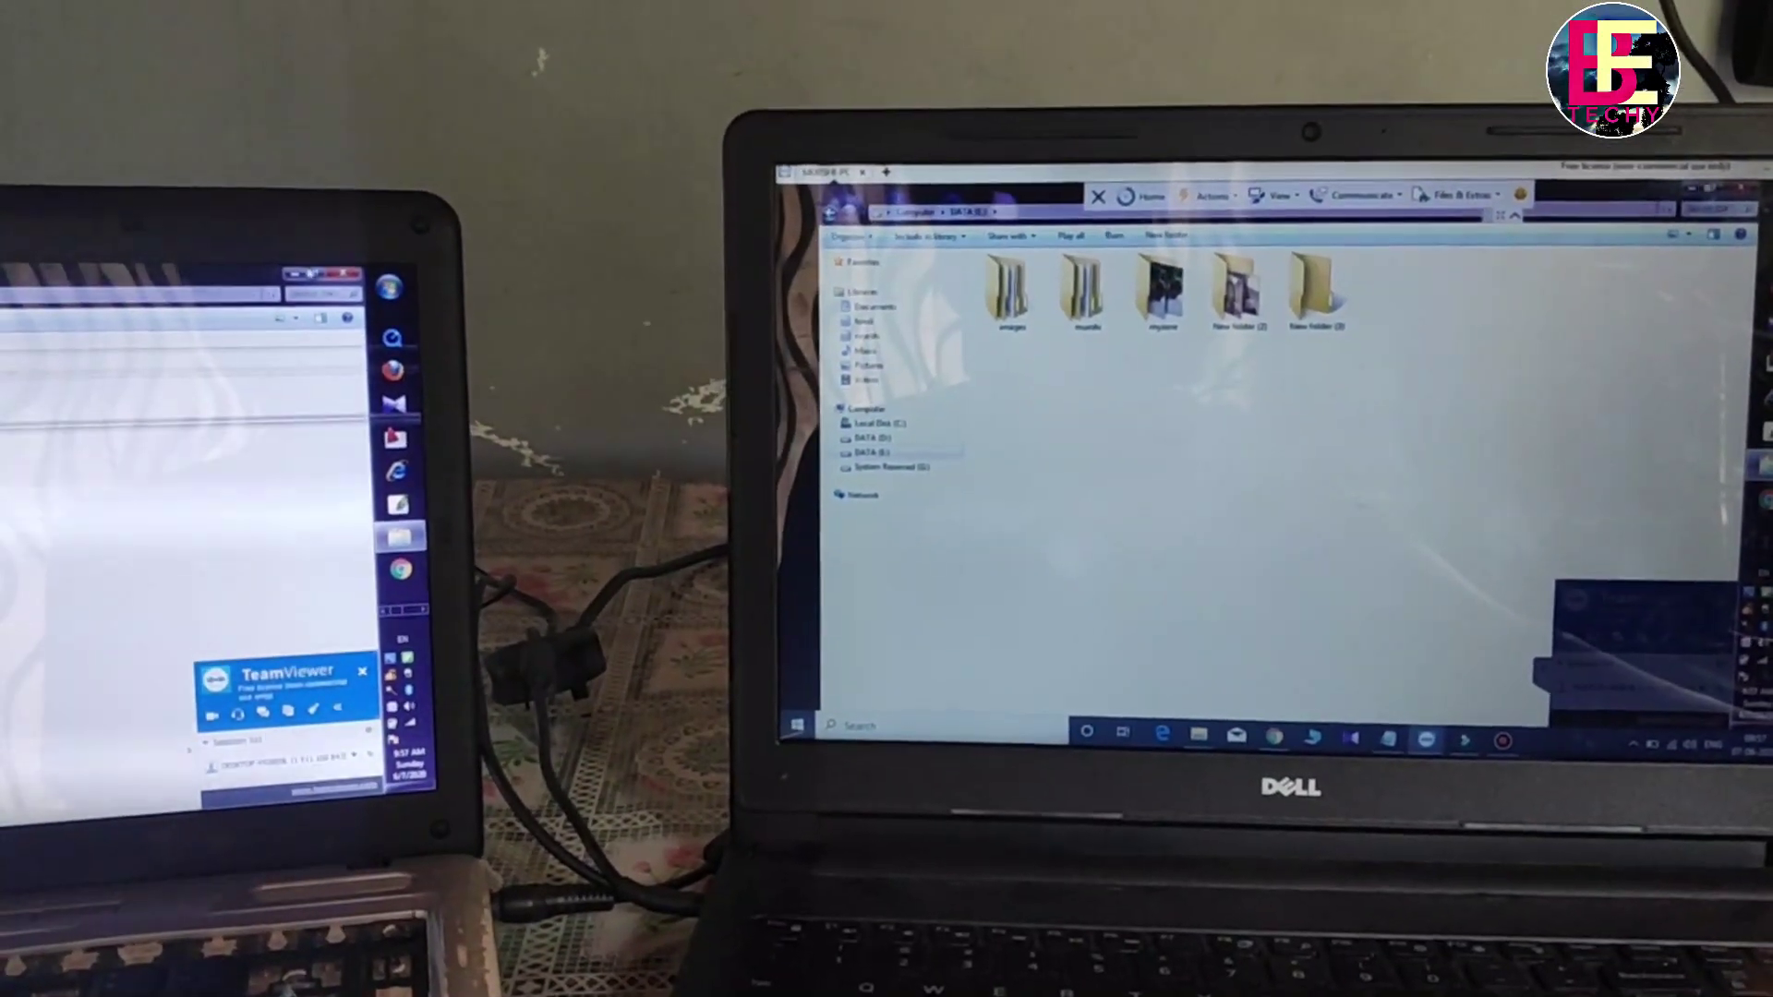
{"action": "left_click", "coordinate": [1699, 190]}
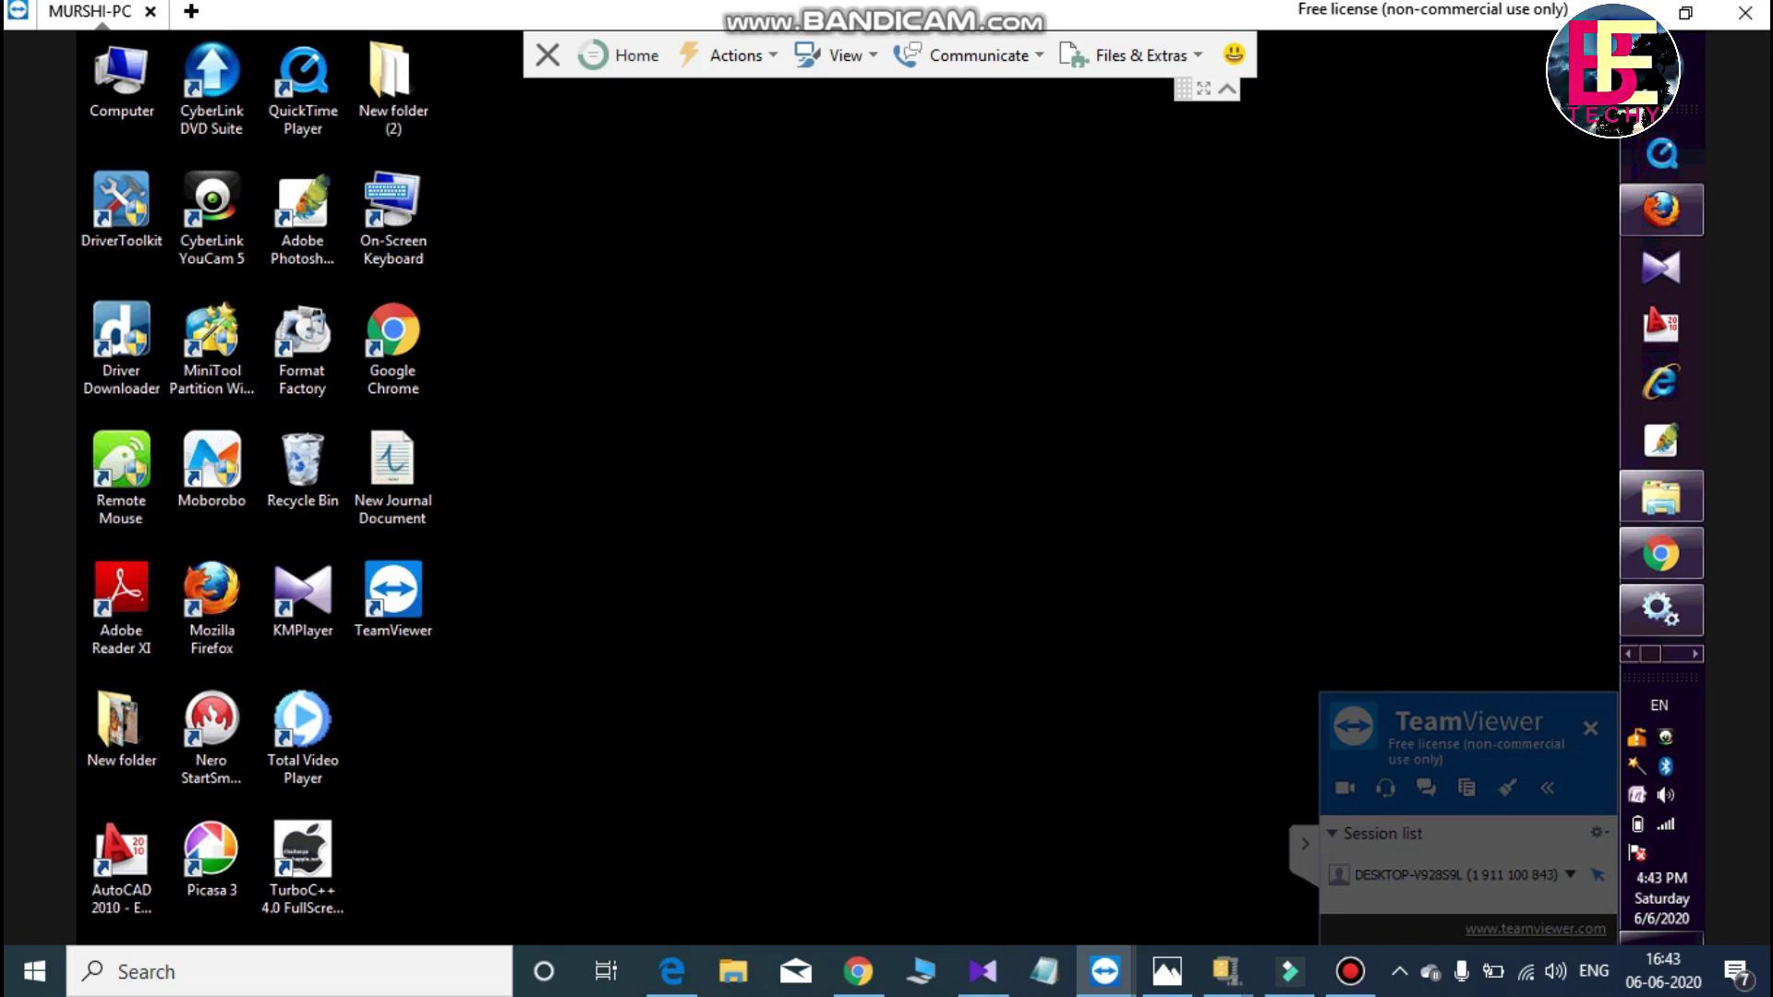
- Open New folder (2) and then New folder (3) on the remote desktop
{"action": "left_click", "coordinate": [393, 471]}
{"action": "left_click", "coordinate": [302, 467]}
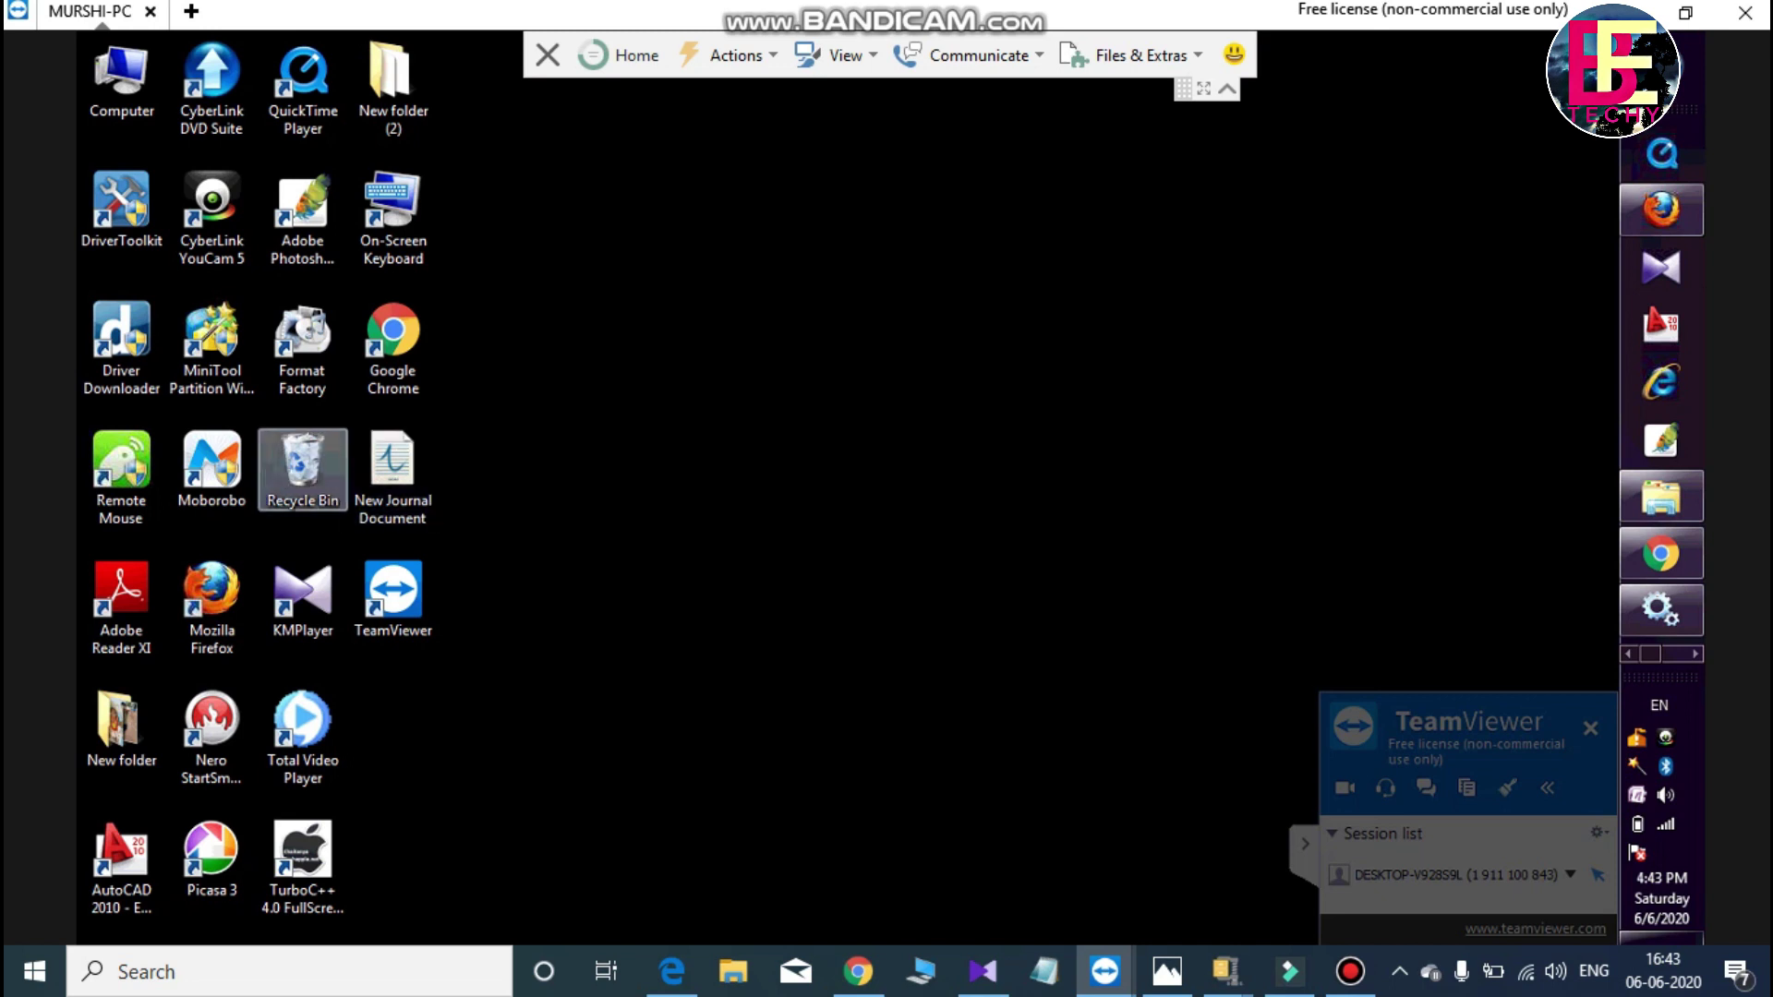
{"action": "left_click", "coordinate": [393, 222]}
{"action": "double_click", "coordinate": [392, 88]}
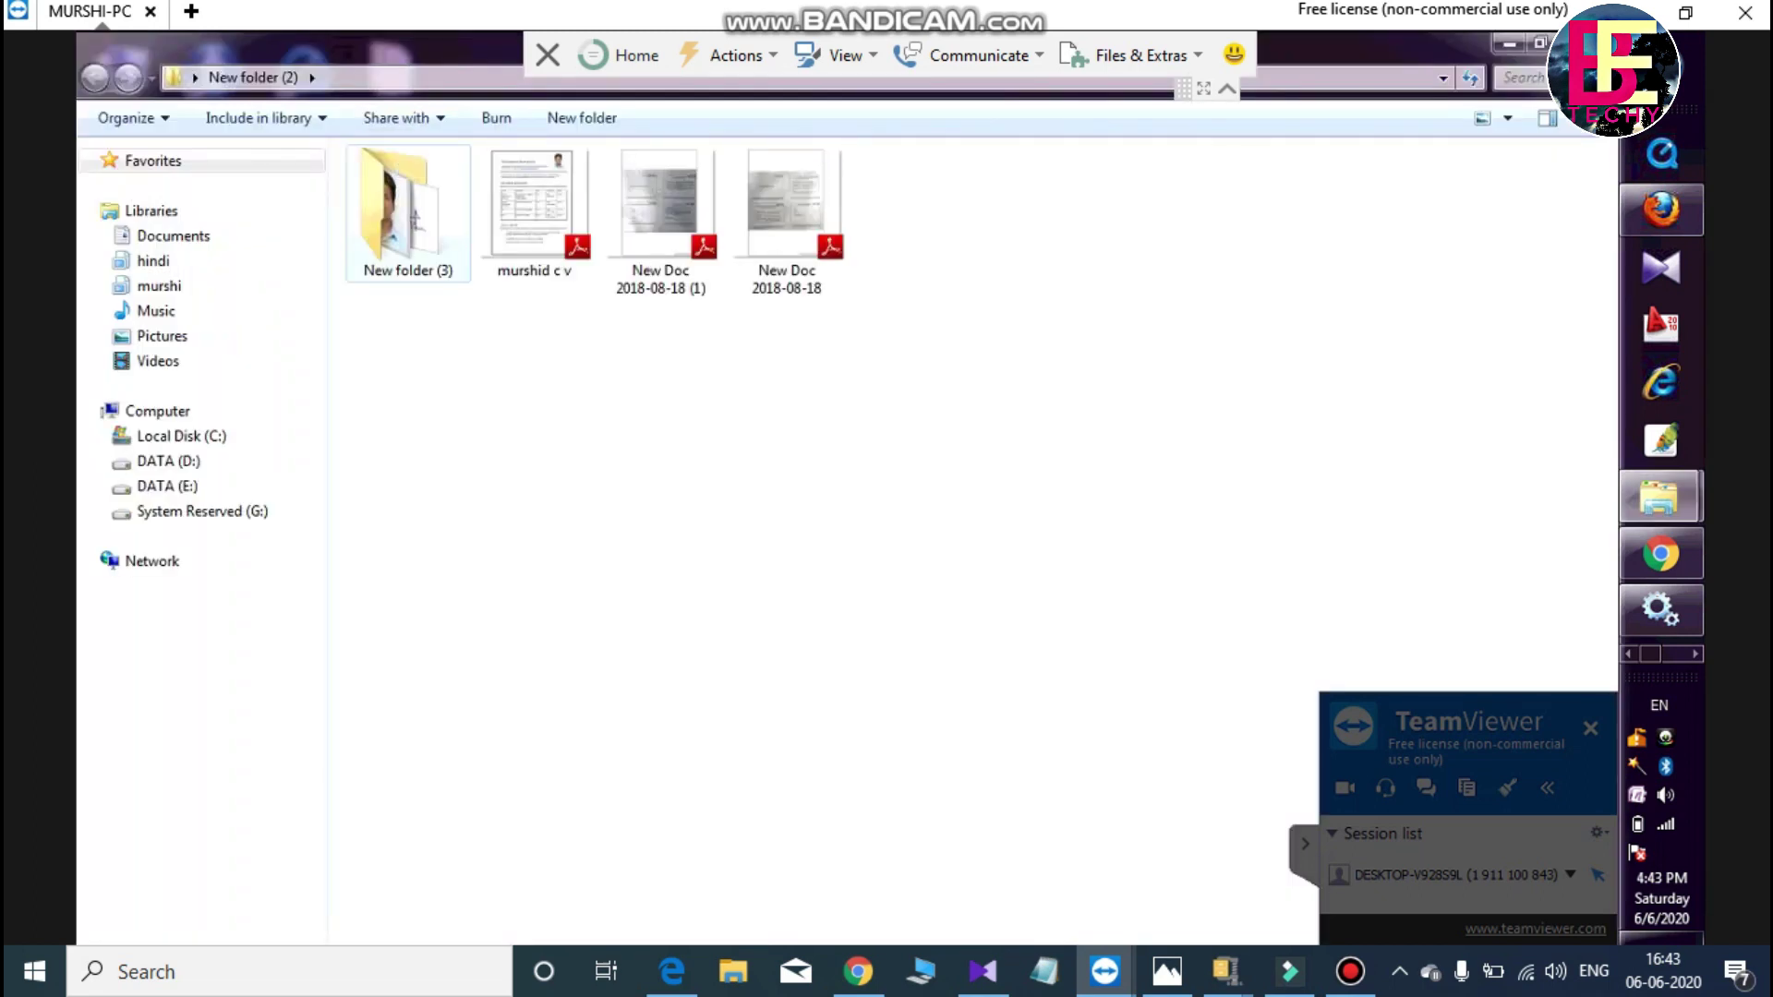
{"action": "double_click", "coordinate": [407, 213]}
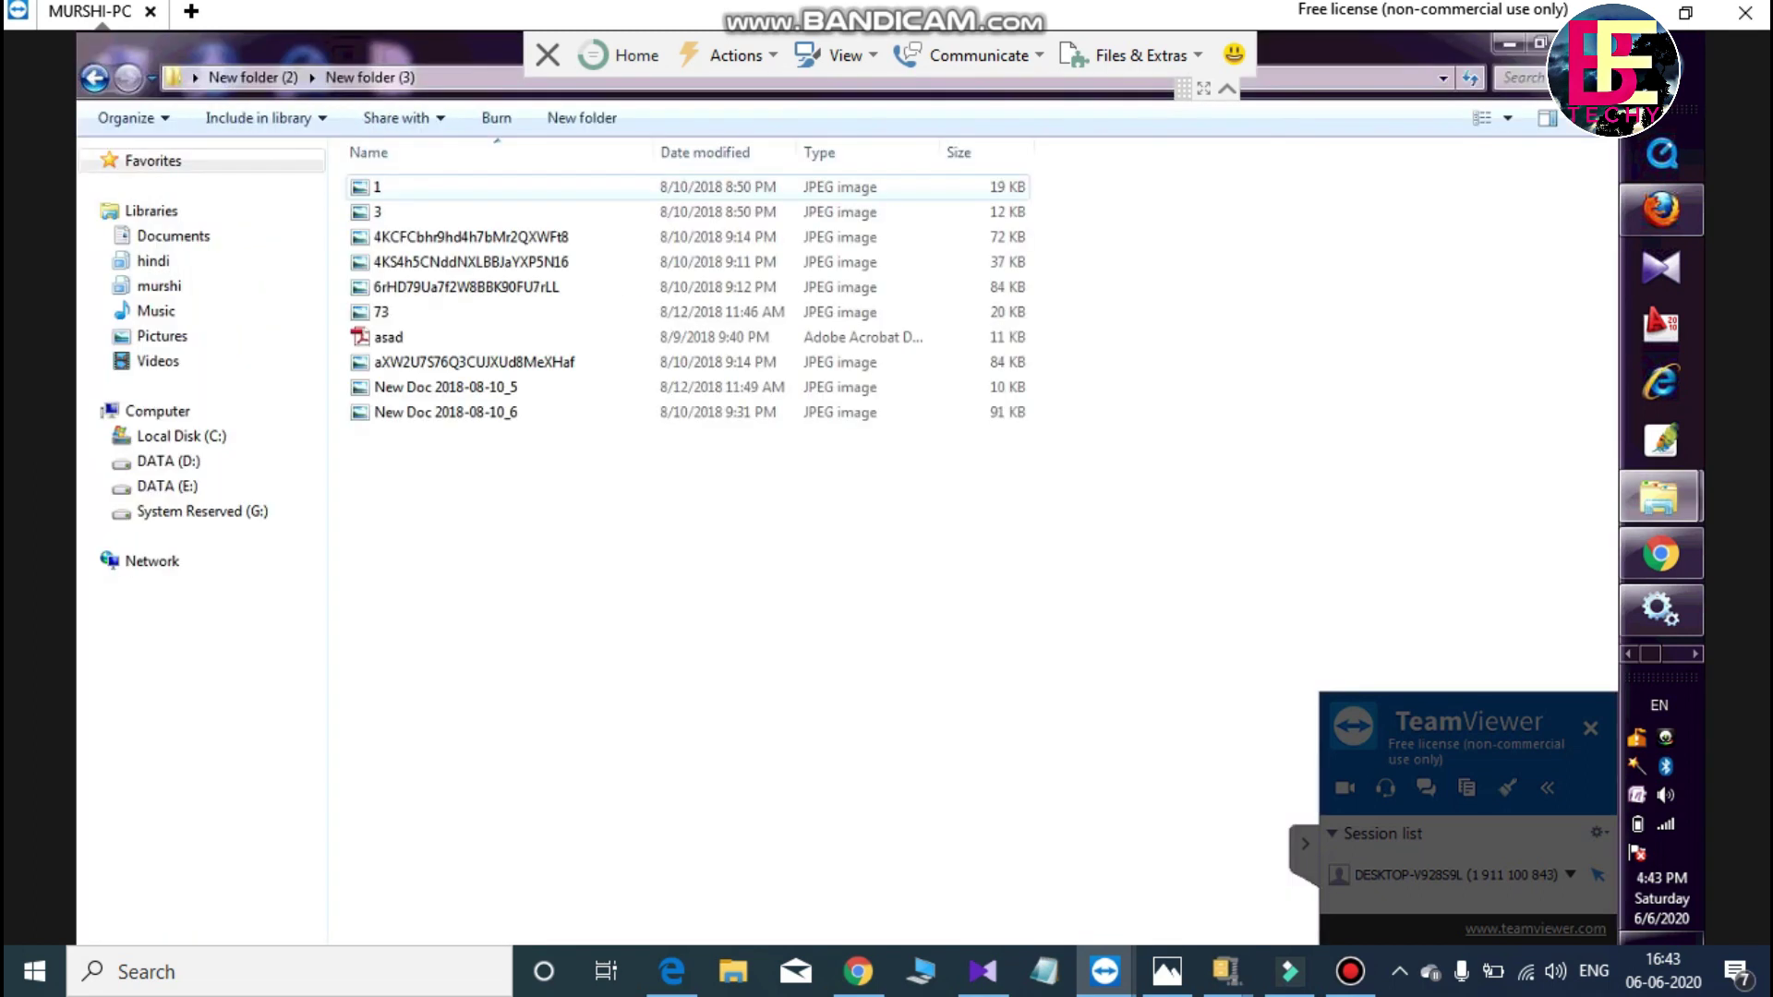
- Copy the image 4KCFCbhr9hd4h7bMr2QXWFt8, minimize the remote folder, and exit full-screen view
{"action": "left_click", "coordinate": [406, 236]}
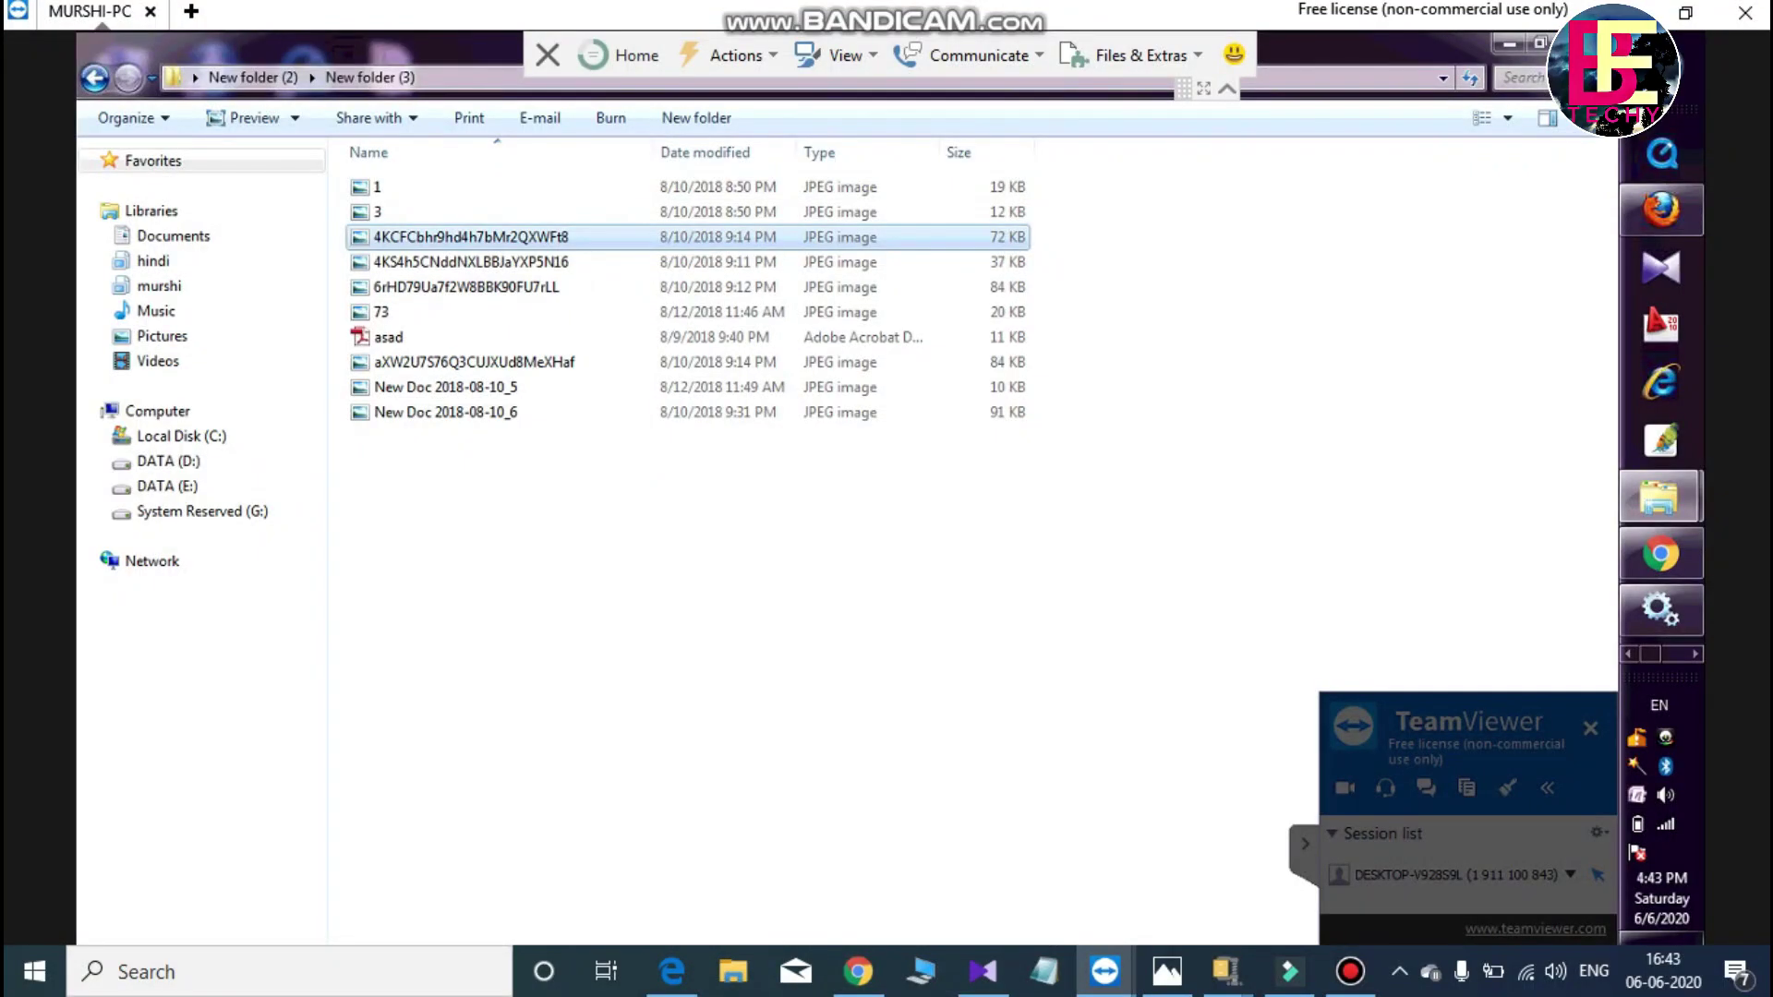
{"action": "key", "text": "shift+F10"}
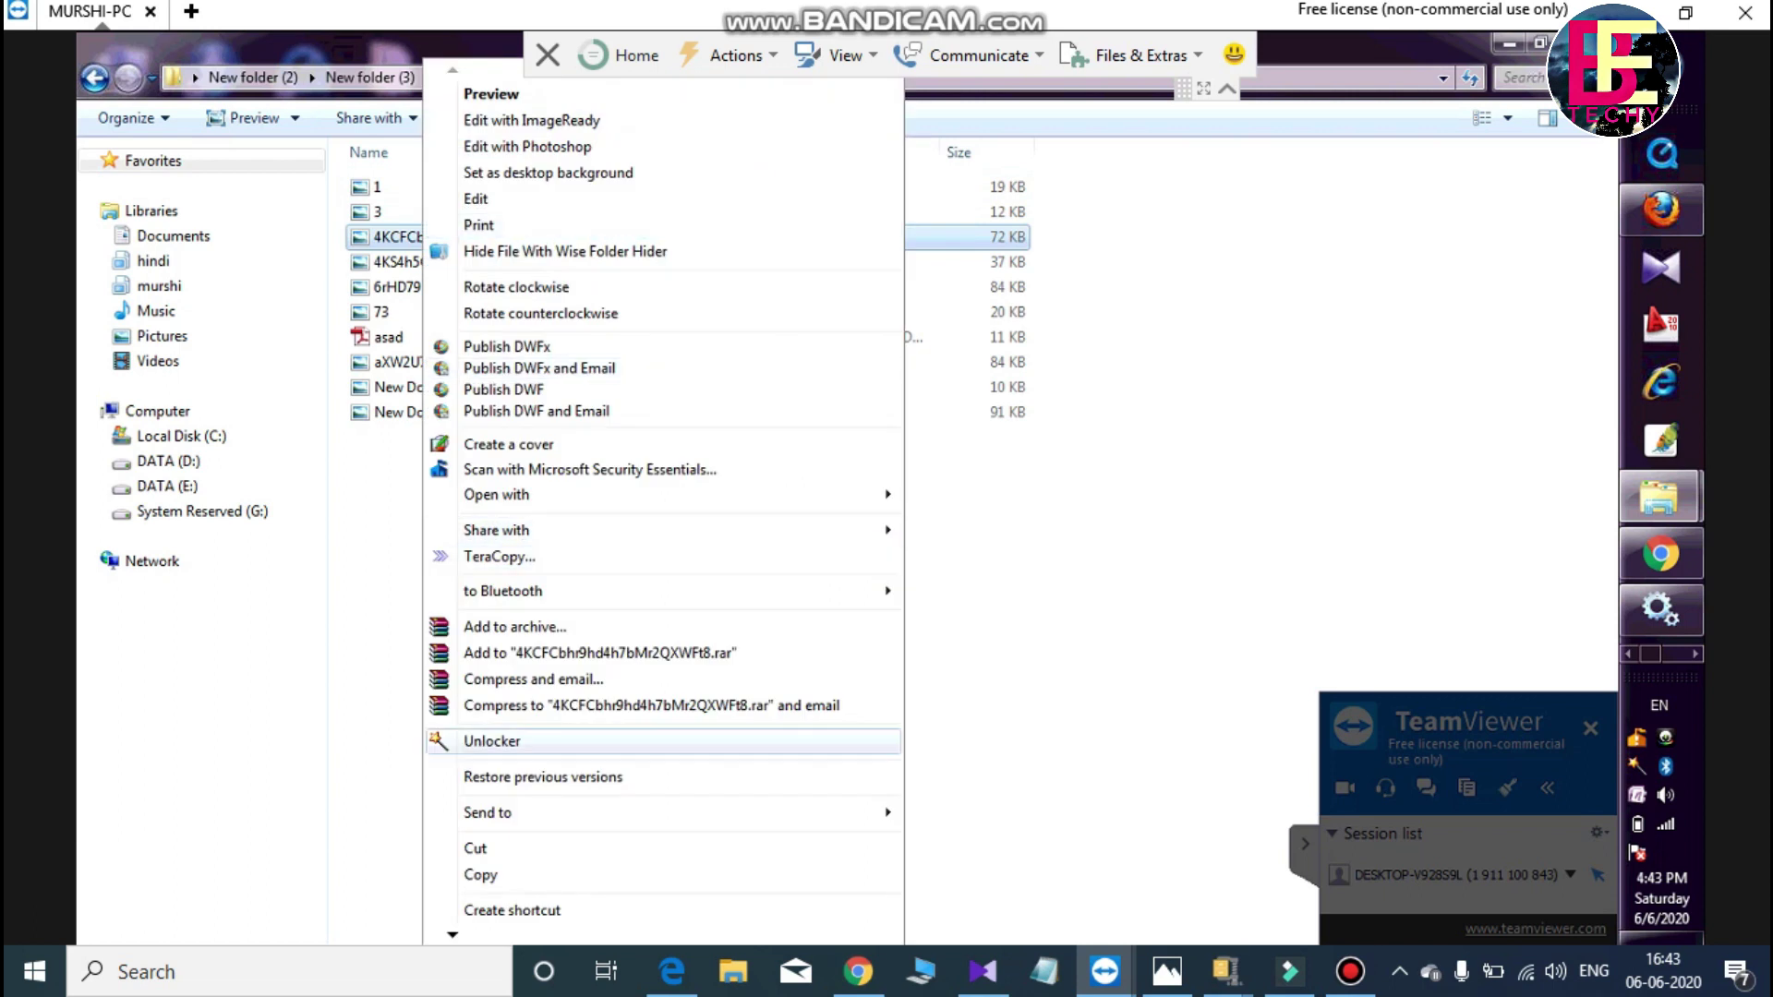
{"action": "key", "text": "Down"}
{"action": "key", "text": "Down"}
{"action": "key", "text": "Return"}
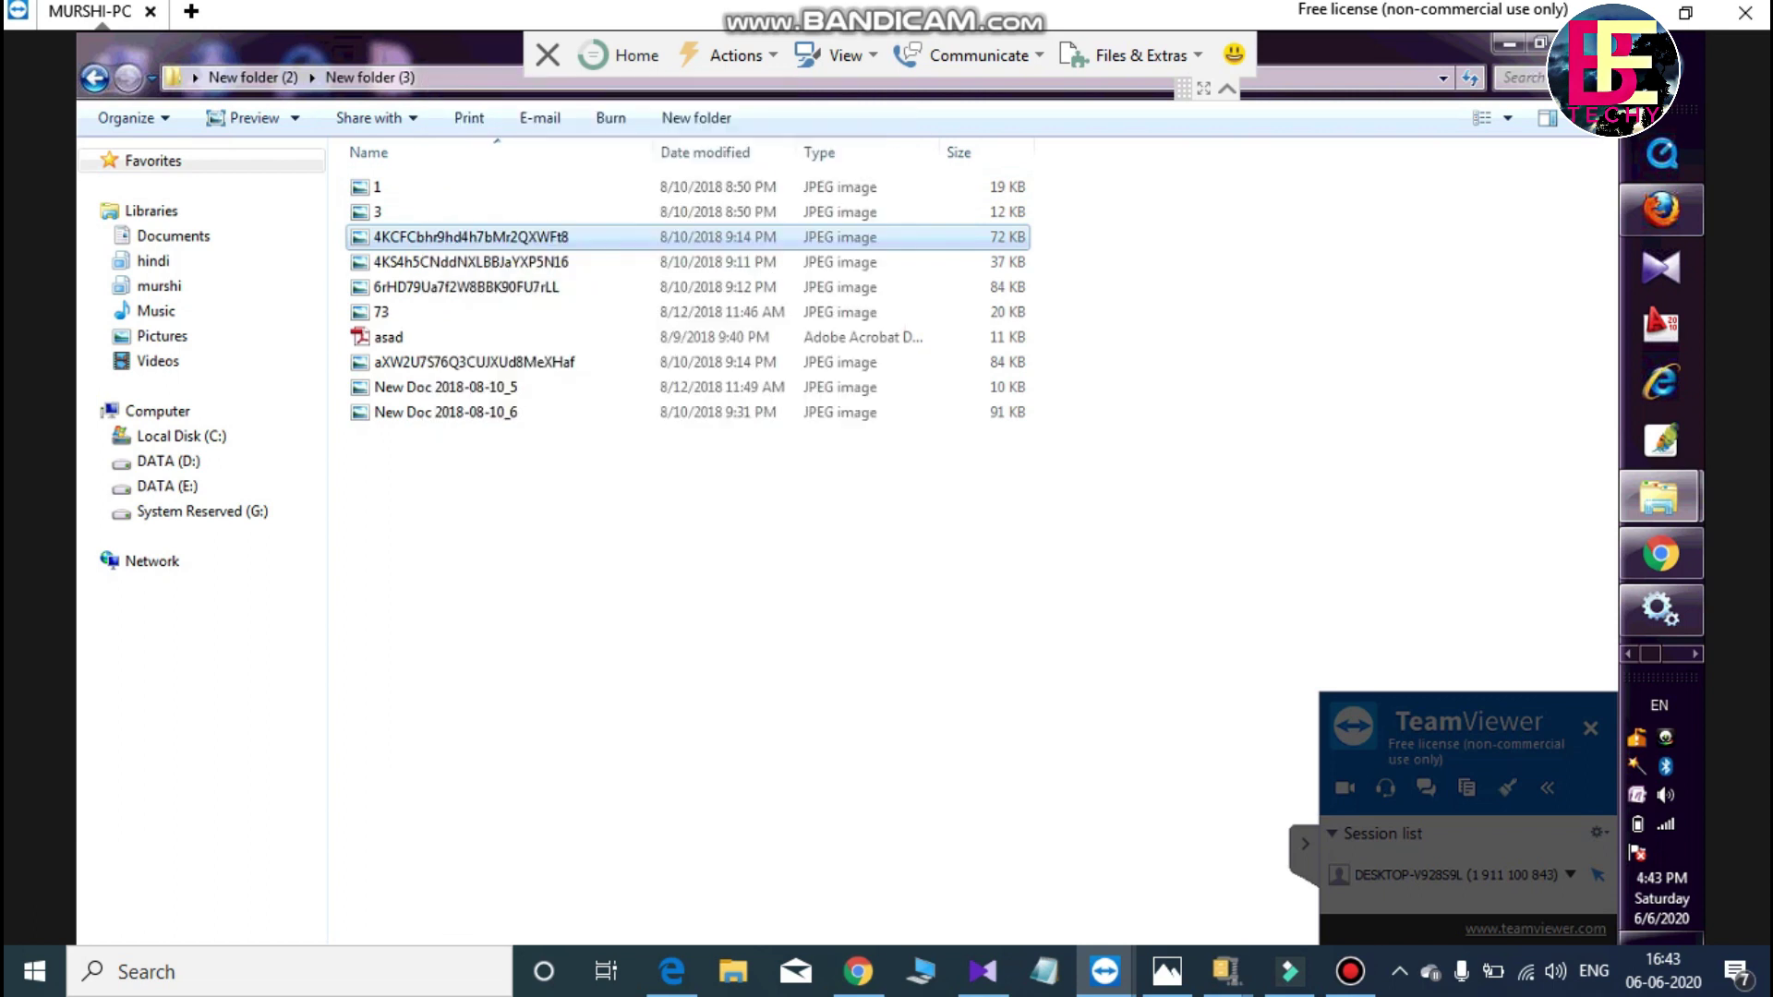
{"action": "left_click", "coordinate": [1509, 44]}
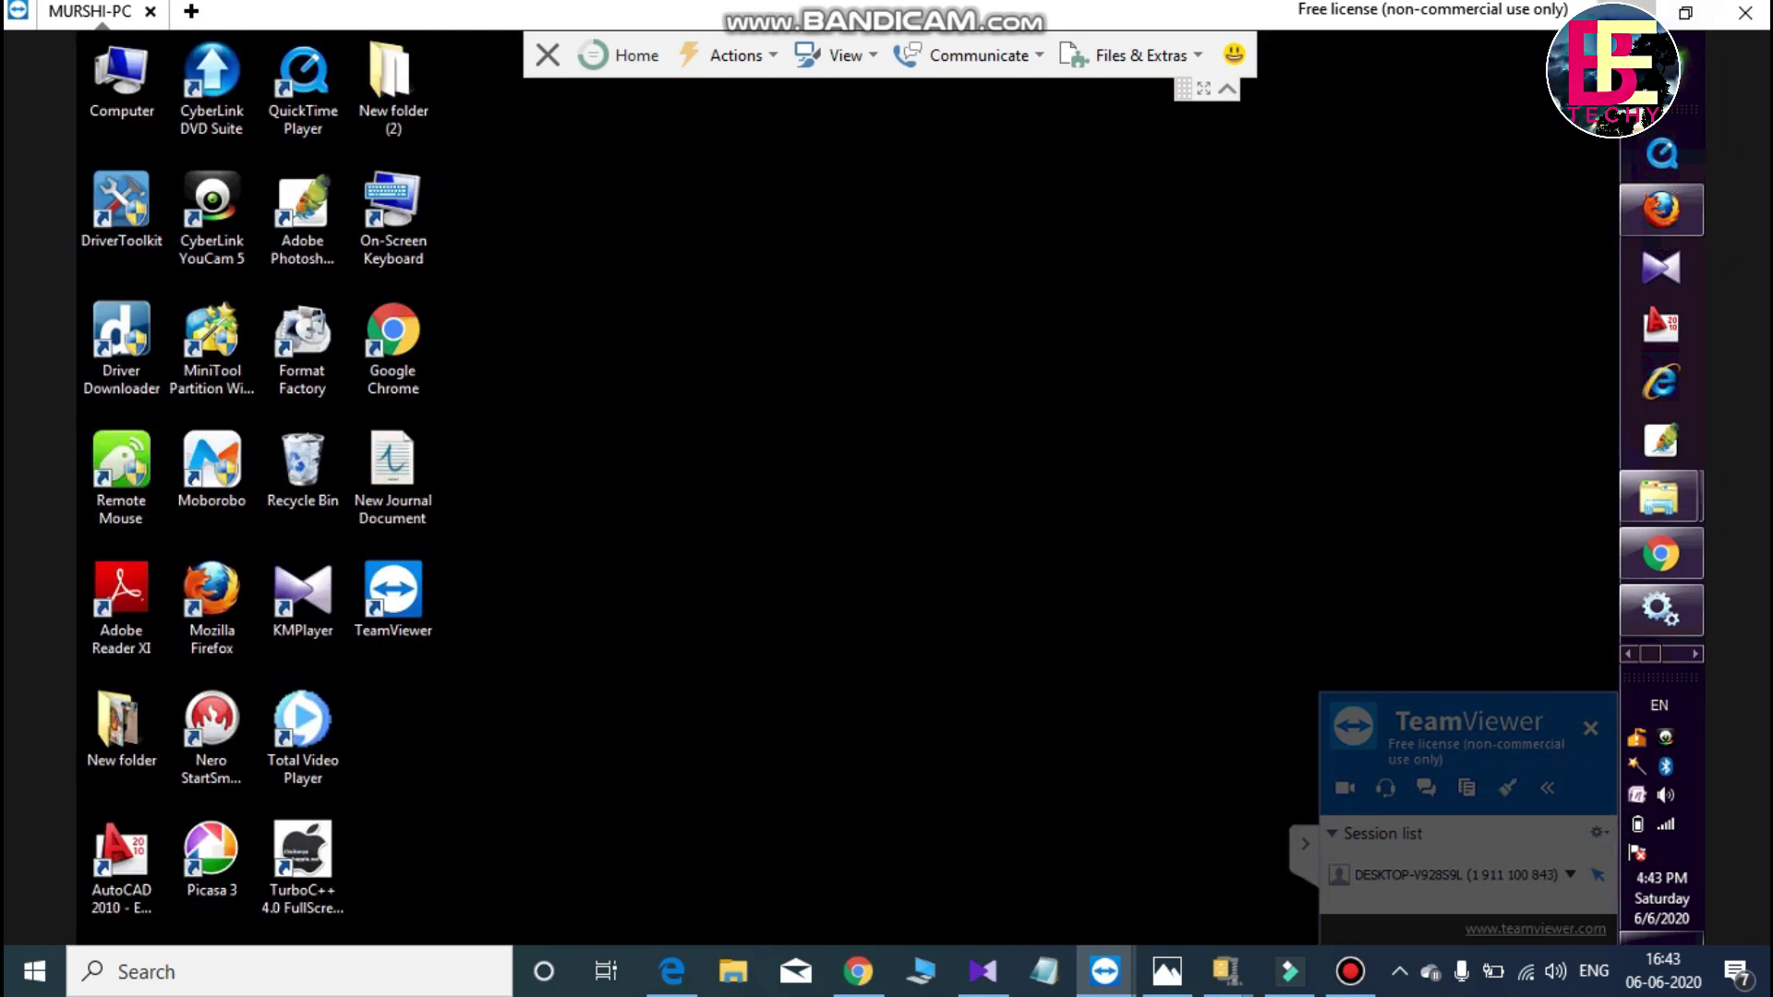
{"action": "left_click", "coordinate": [1685, 13]}
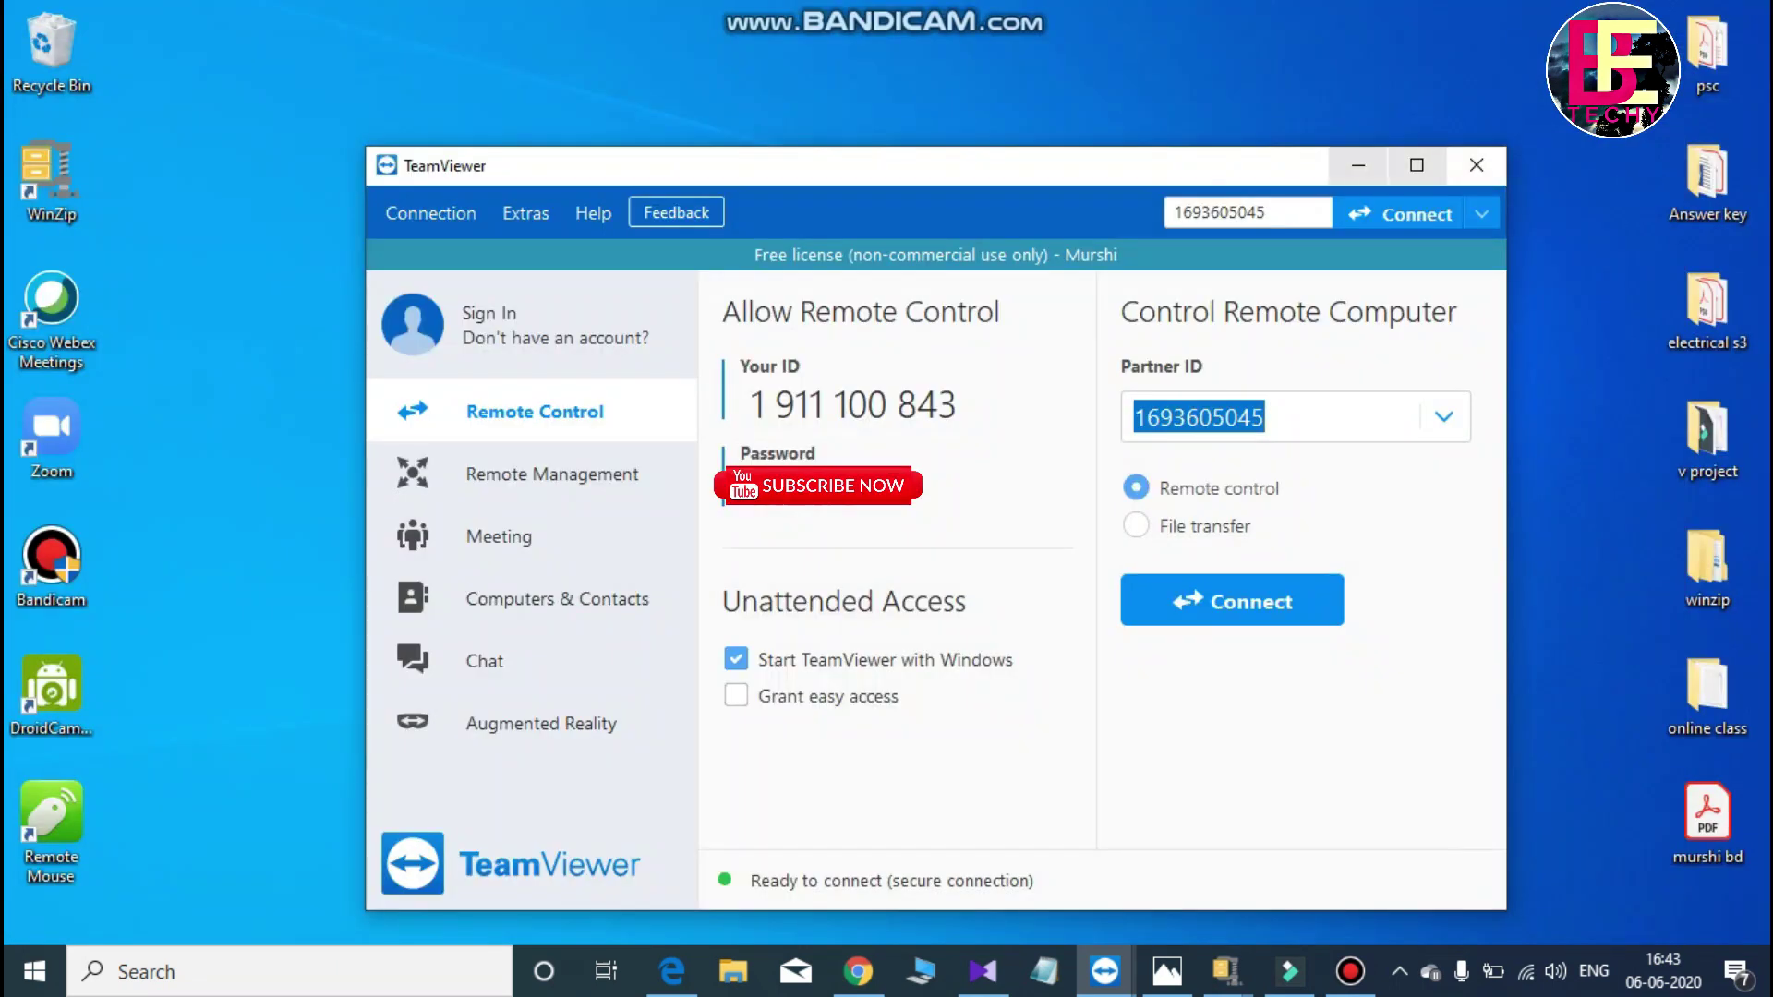
- Minimize TeamViewer and paste the image 4KCFCbhr9hd4h7bMr2QXWFt8 onto the local desktop
{"action": "left_click", "coordinate": [1358, 165]}
{"action": "right_click", "coordinate": [1131, 155]}
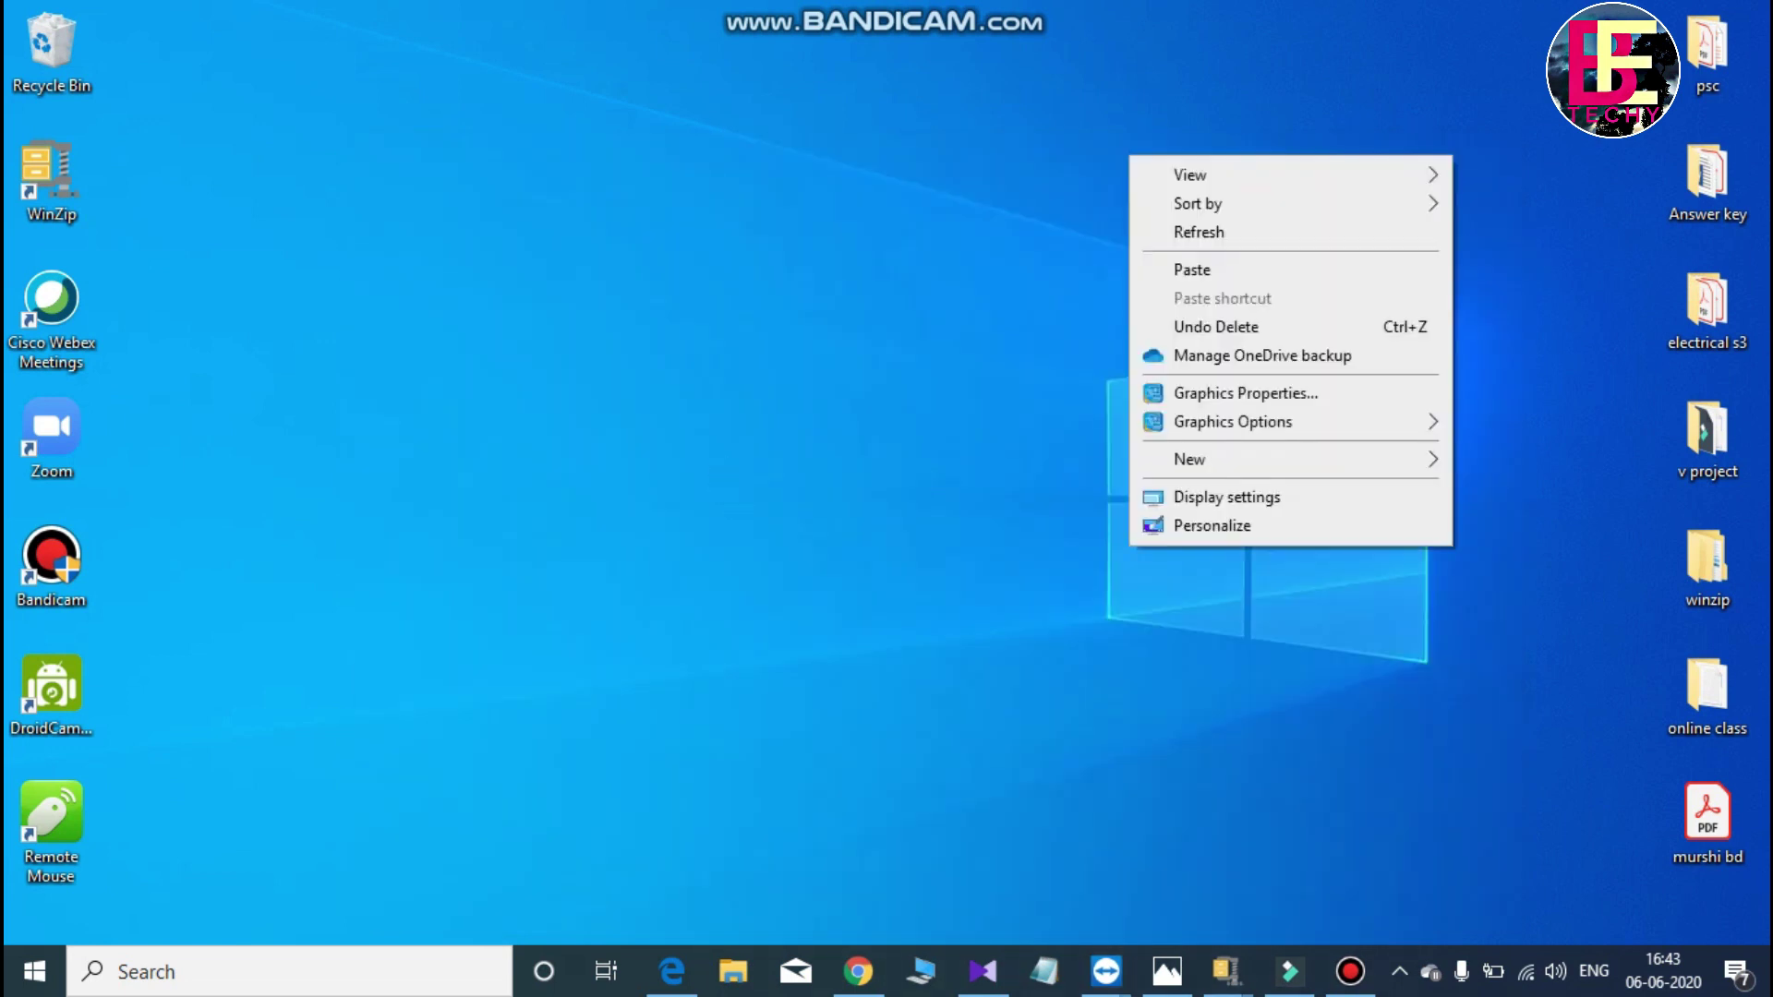
{"action": "left_click", "coordinate": [1192, 270]}
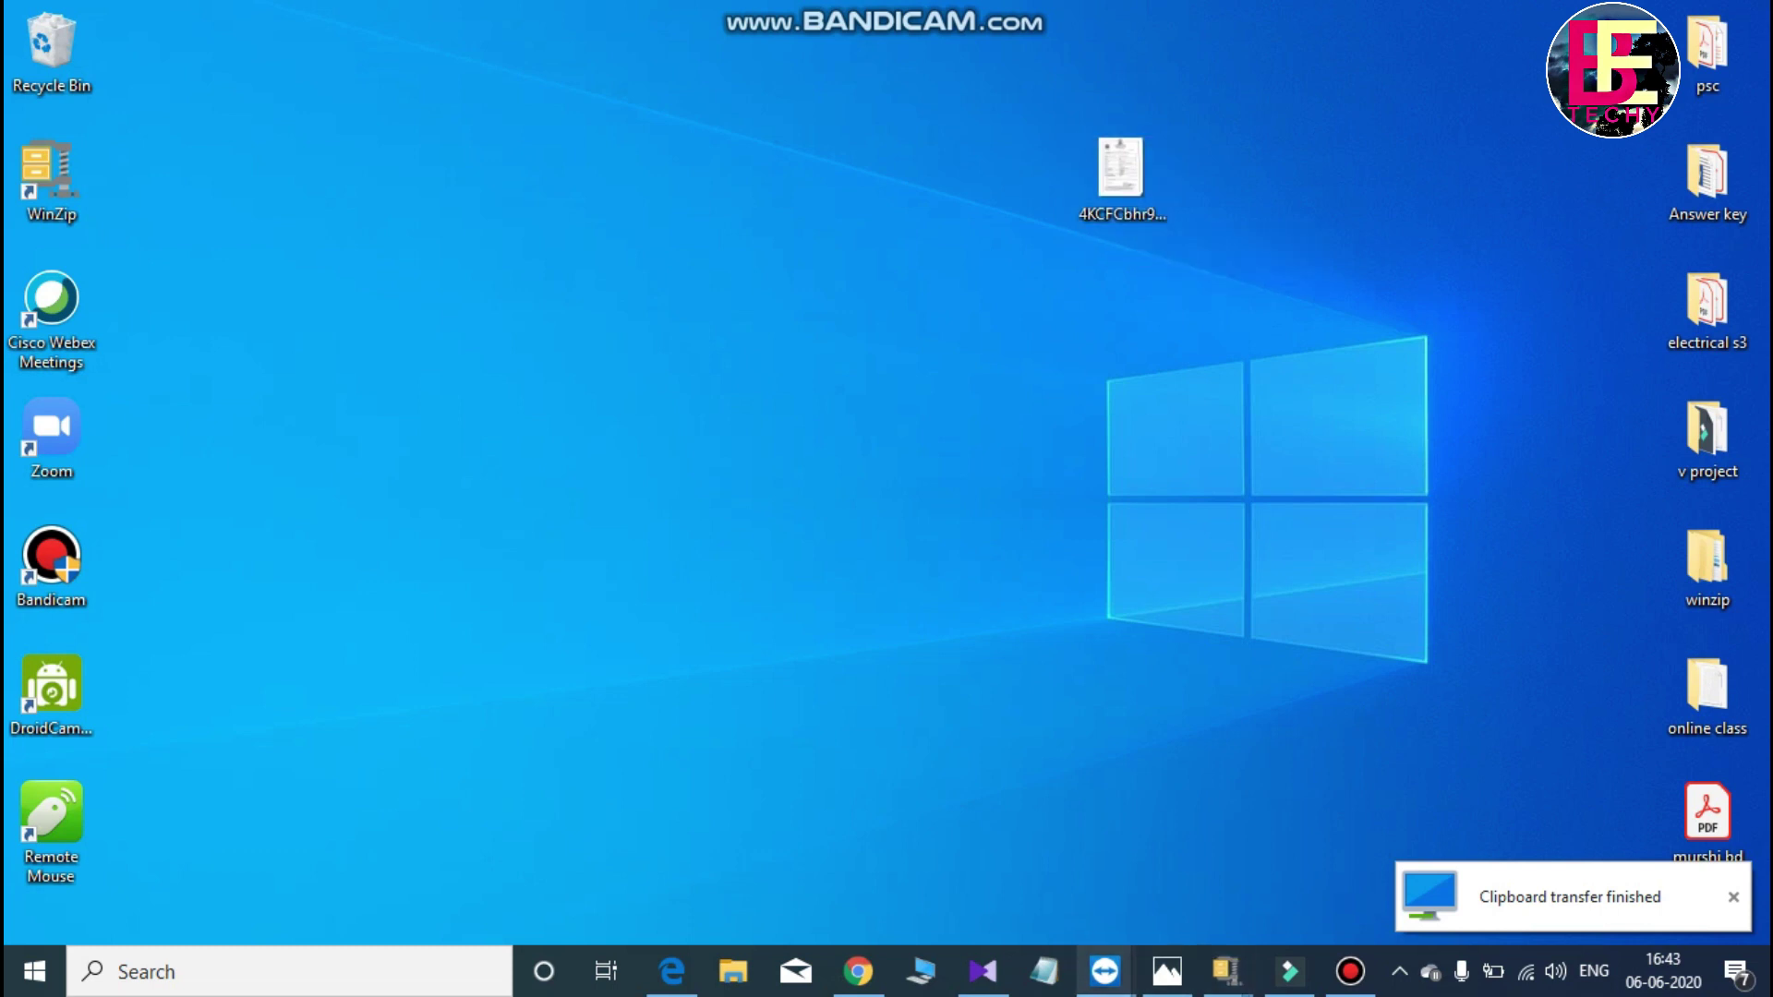
{"action": "mouse_move", "coordinate": [1106, 972]}
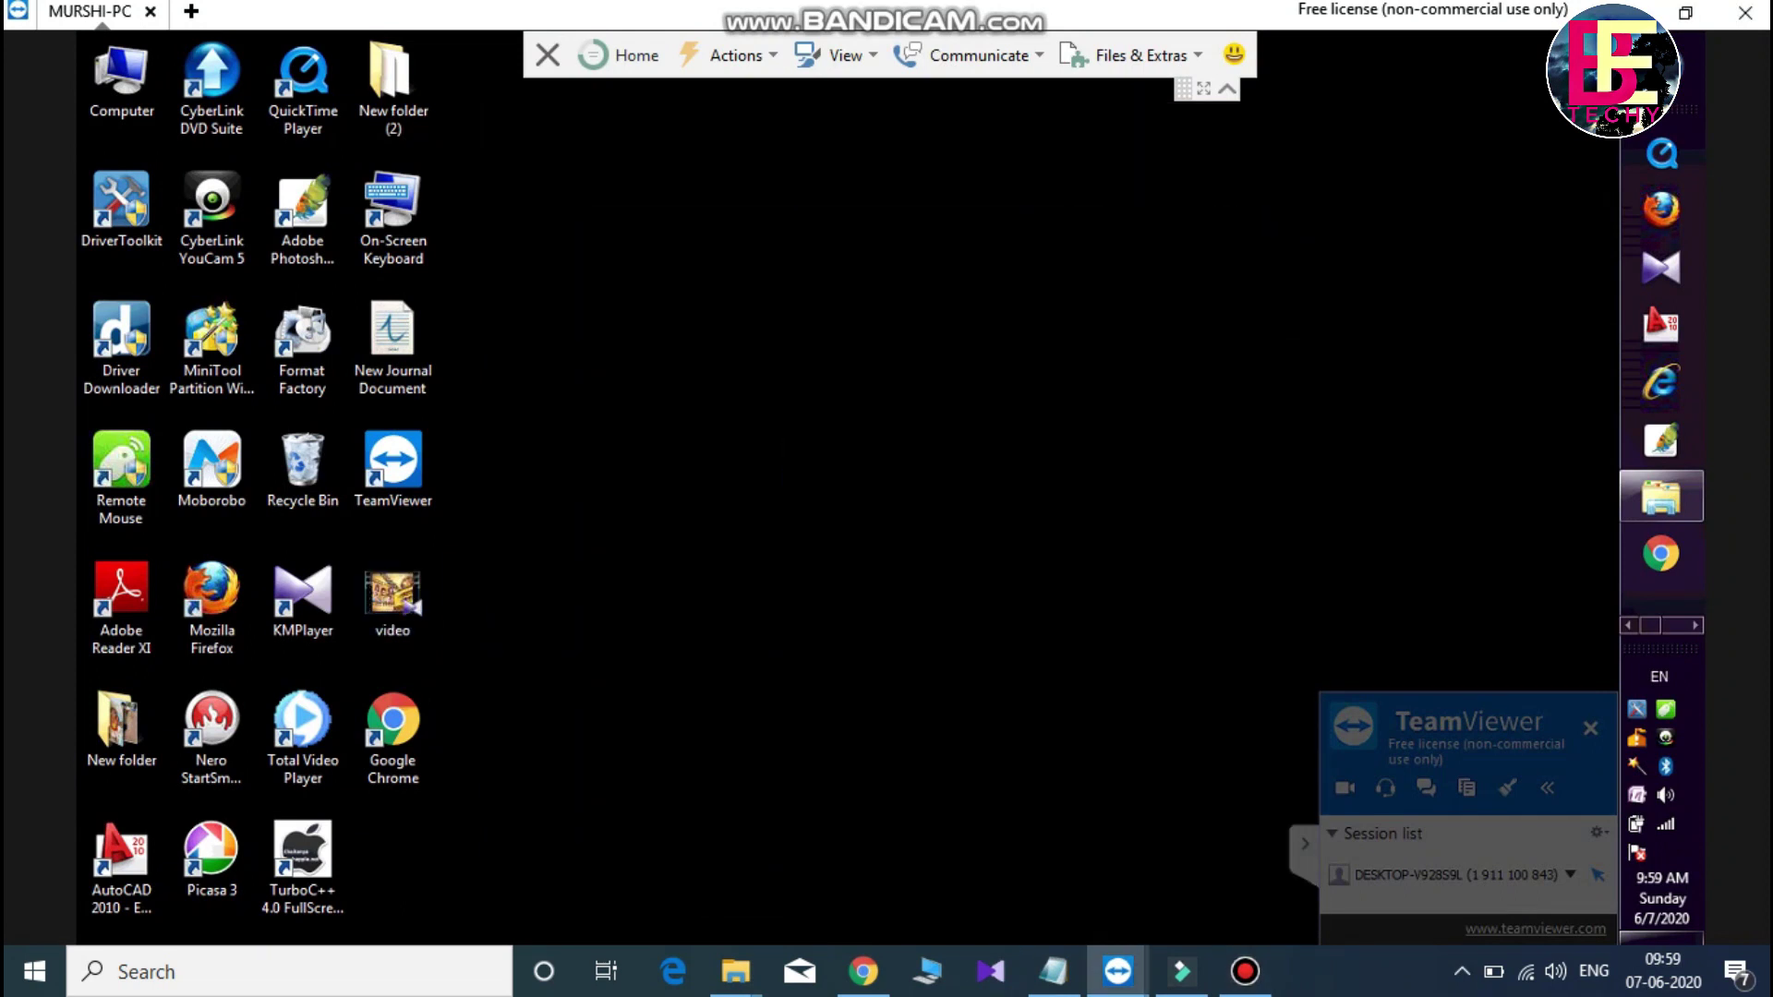
- Check the remote video file's Properties to confirm its 253 MB size
{"action": "left_click", "coordinate": [392, 598]}
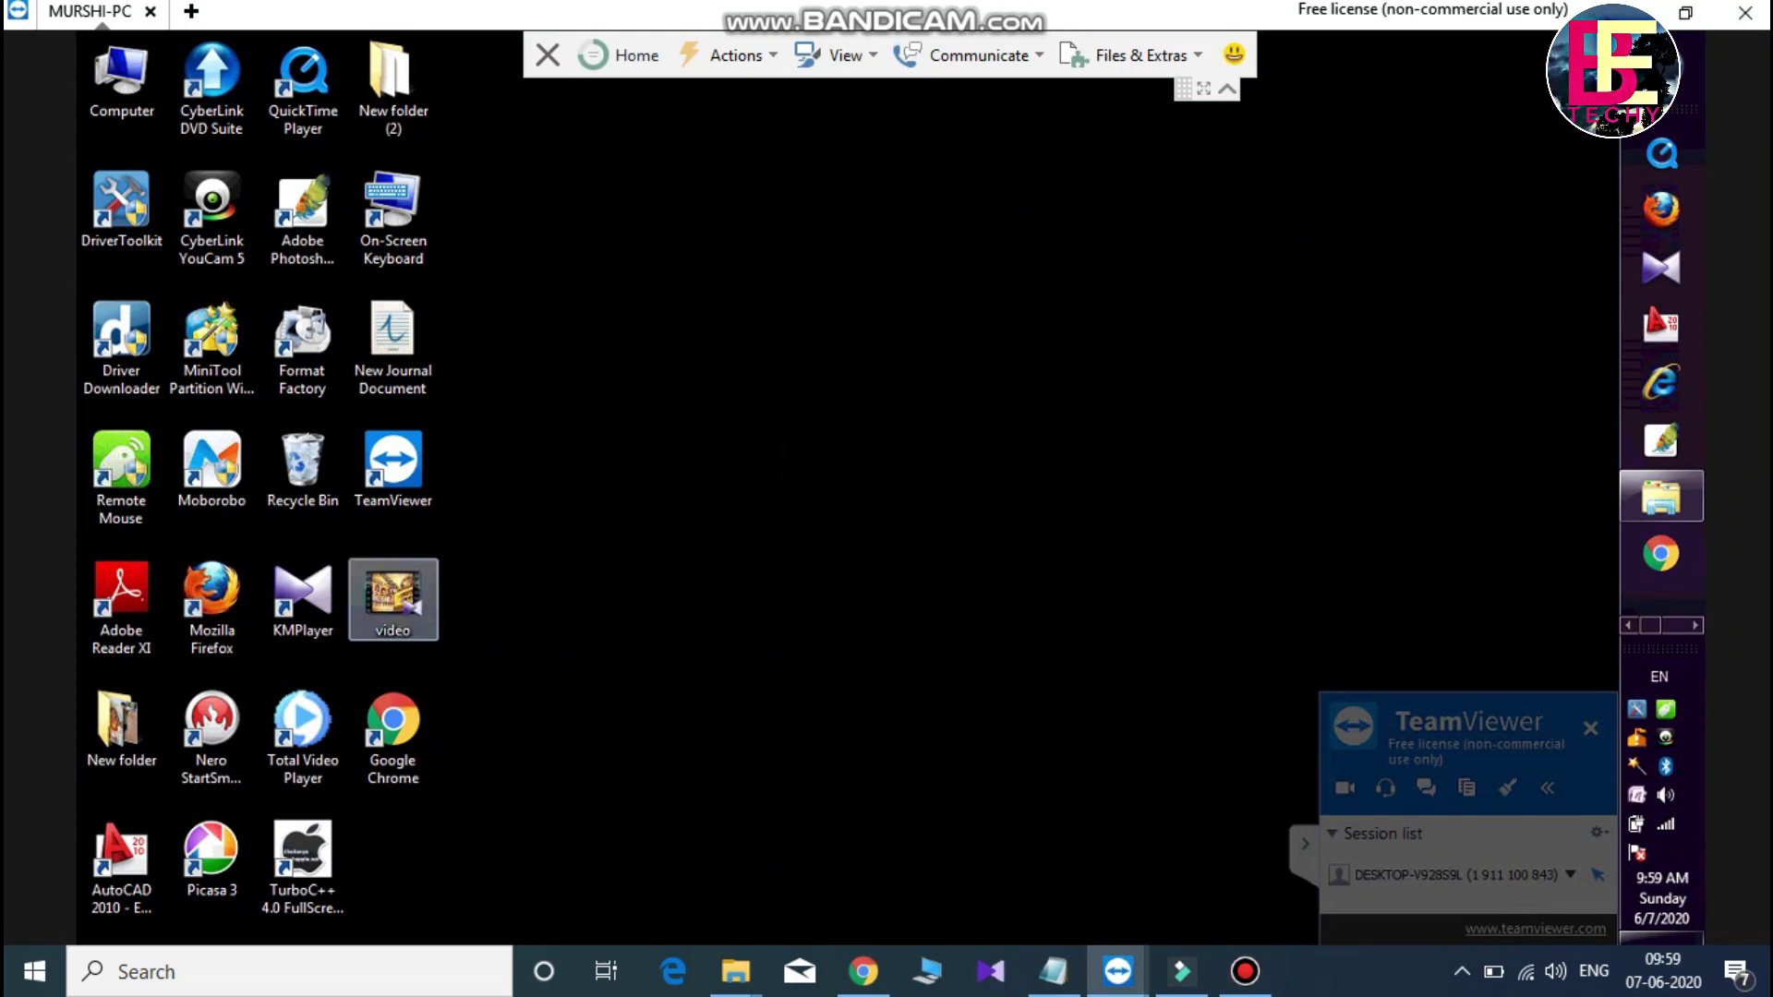
{"action": "right_click", "coordinate": [412, 598]}
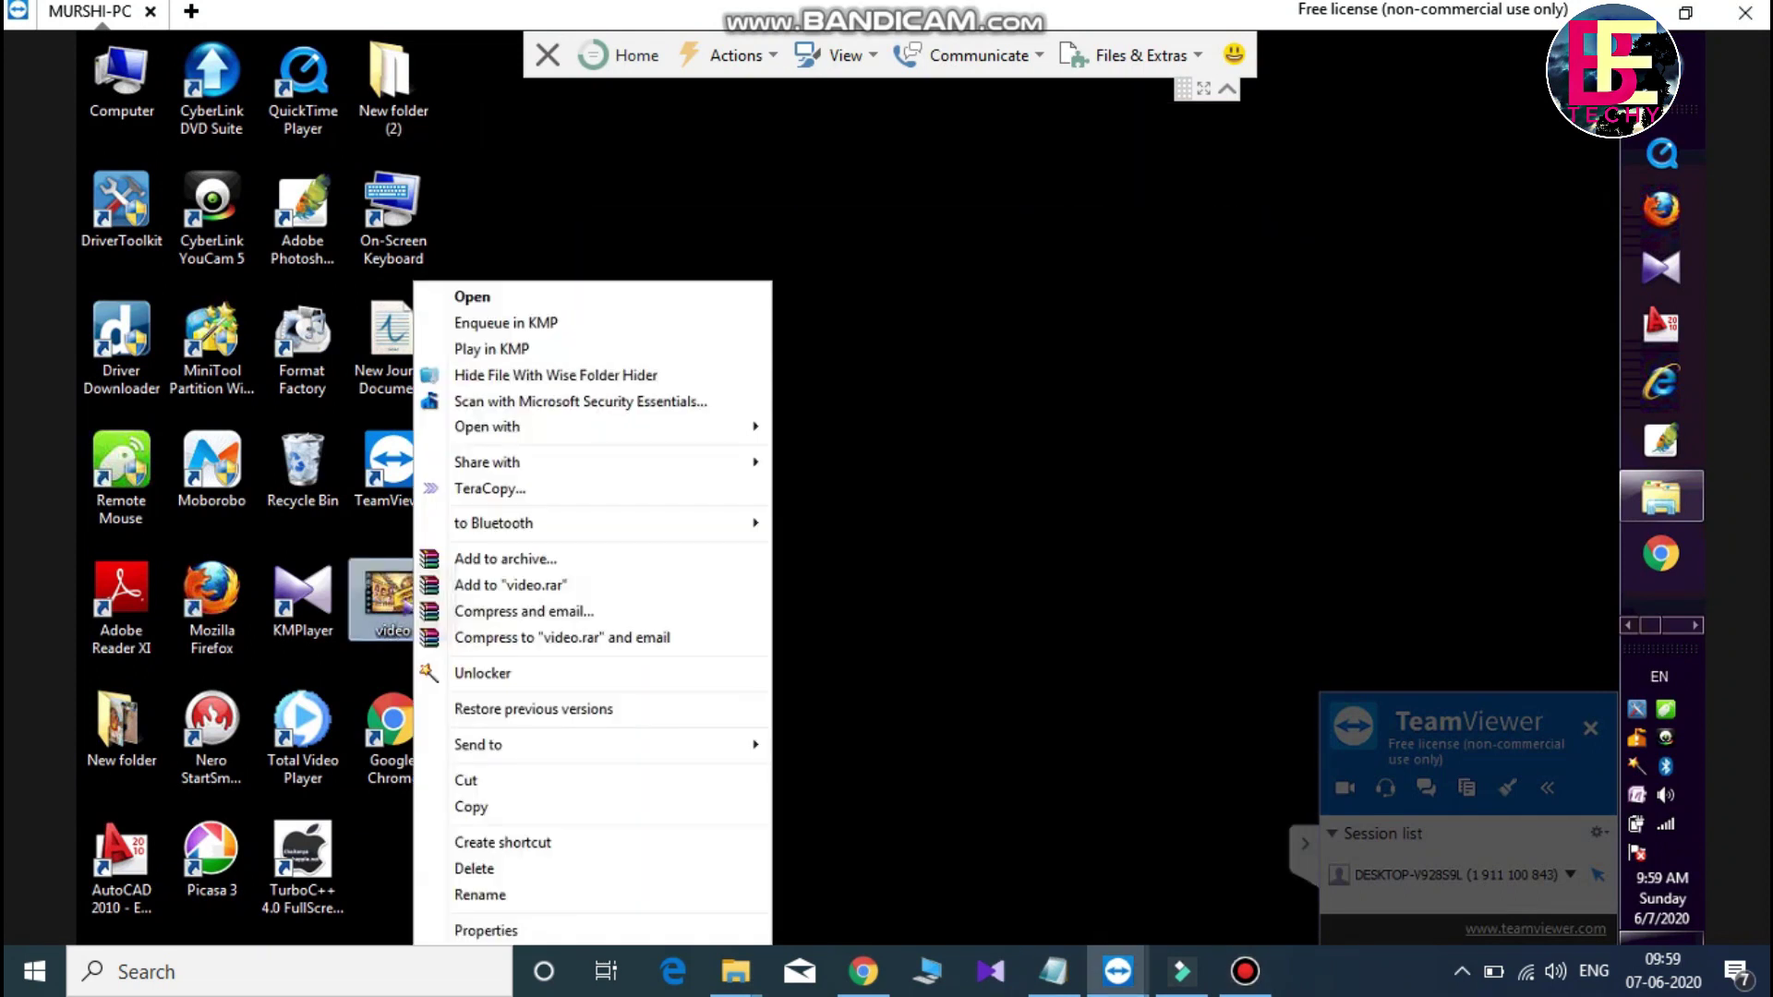
{"action": "left_click", "coordinate": [480, 930]}
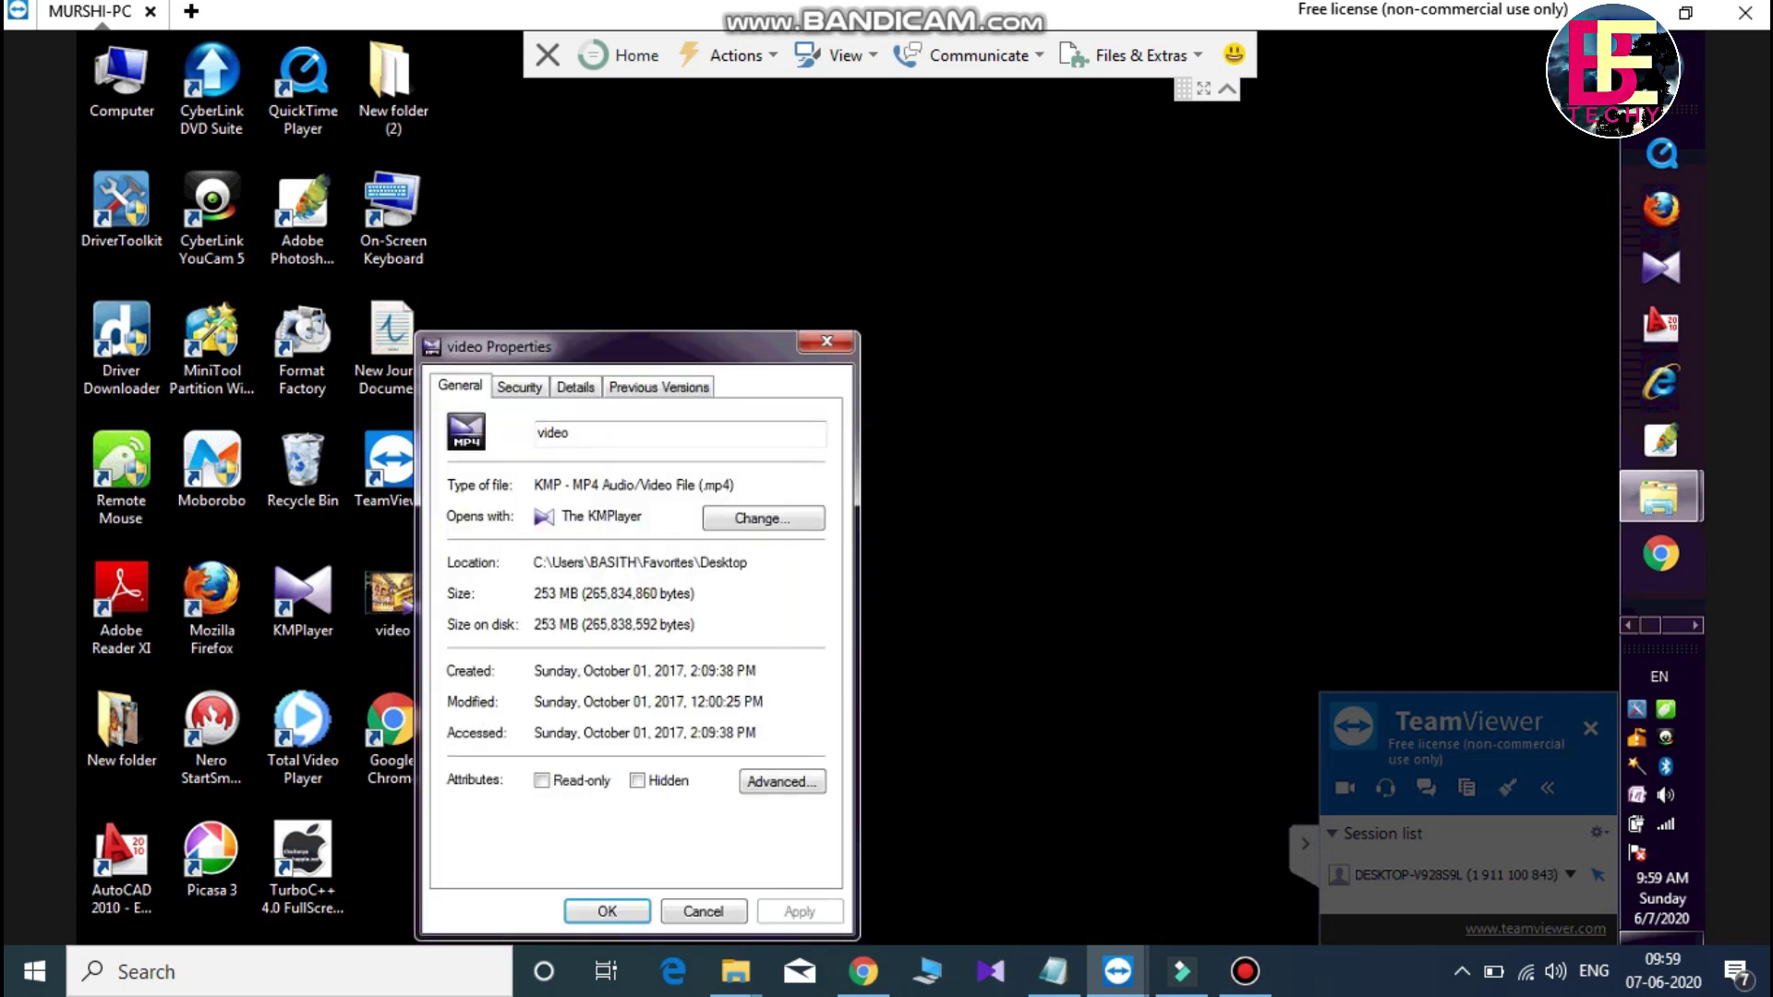
{"action": "key", "text": "Escape"}
- Copy the remote video file and minimize the remote session window
{"action": "right_click", "coordinate": [389, 599]}
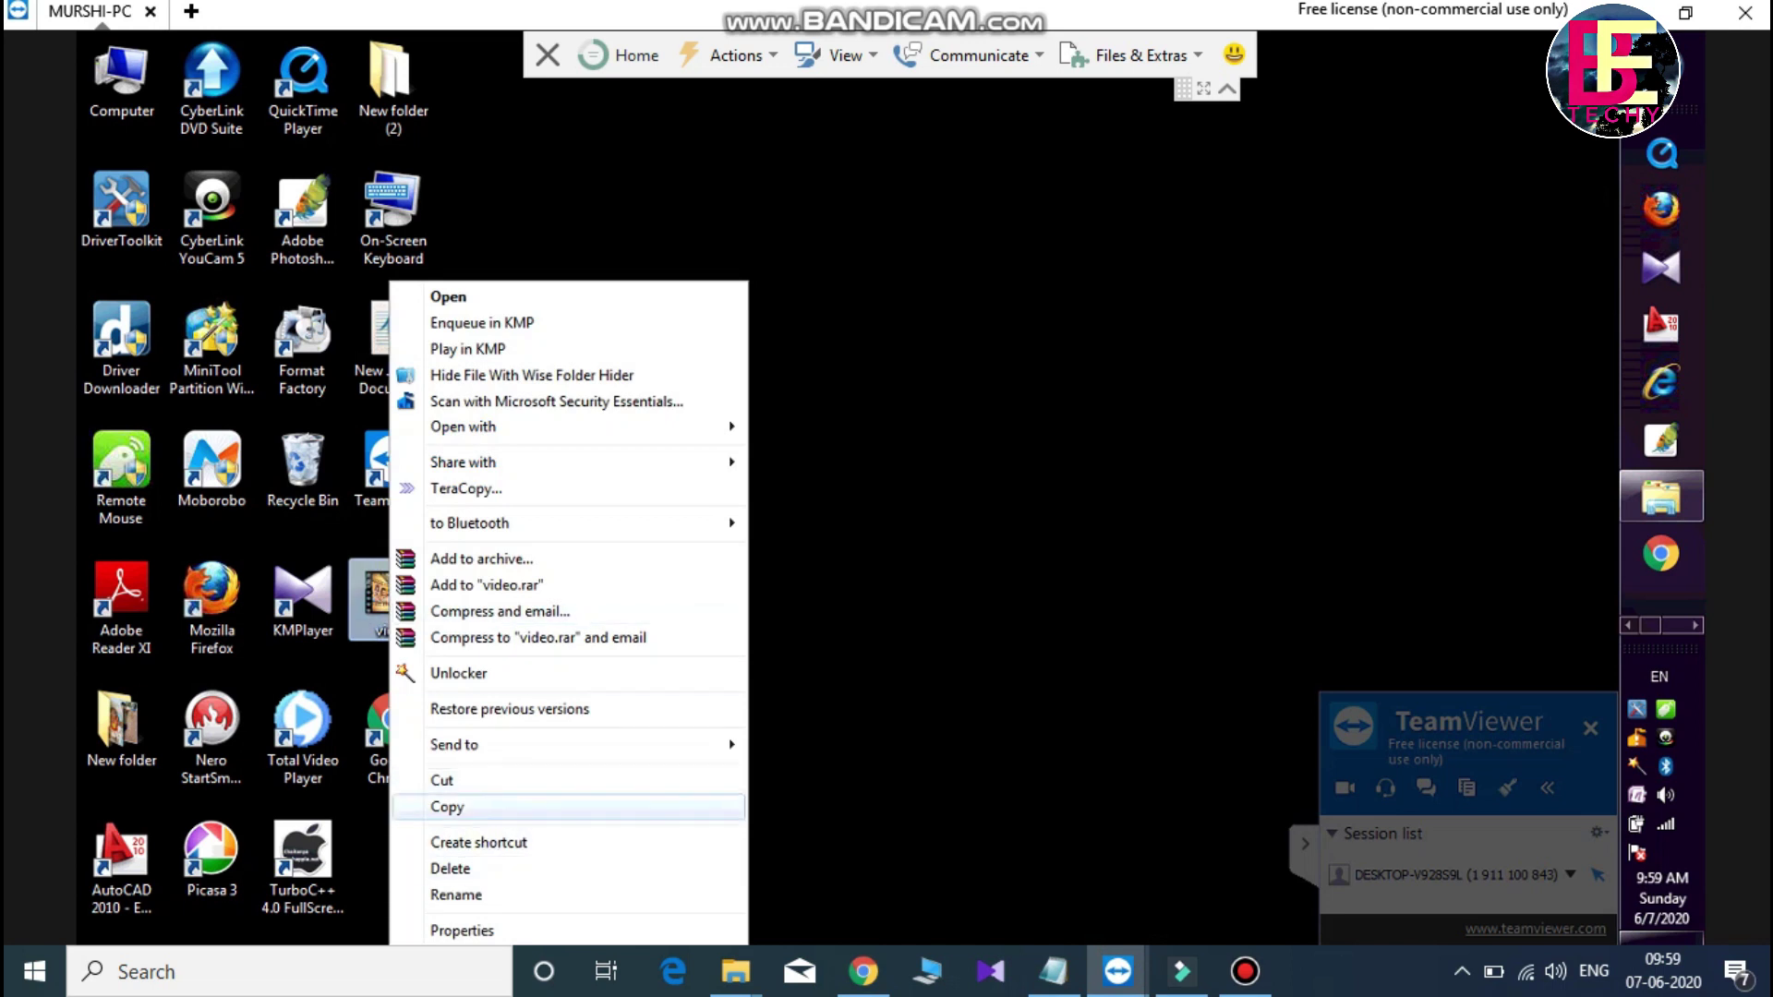
{"action": "left_click", "coordinate": [446, 806]}
{"action": "left_click", "coordinate": [1627, 11]}
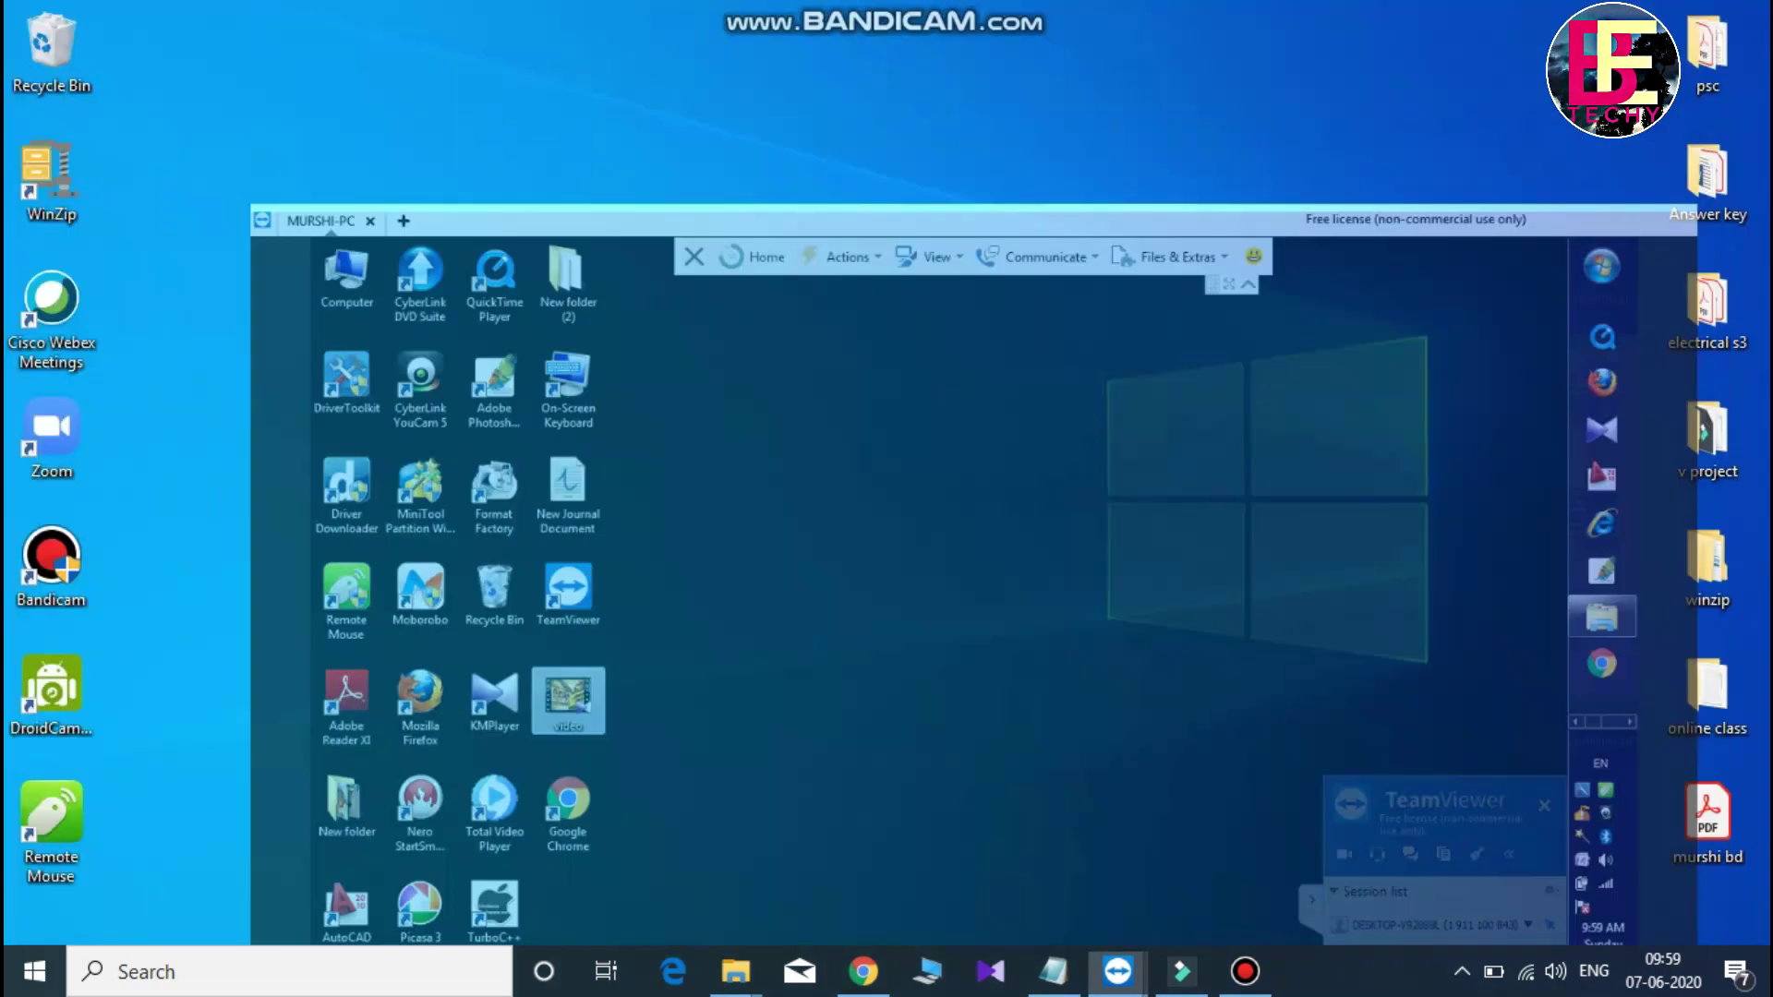
- Paste the copied 253 MB video onto the local desktop via its right-click menu
{"action": "right_click", "coordinate": [680, 396]}
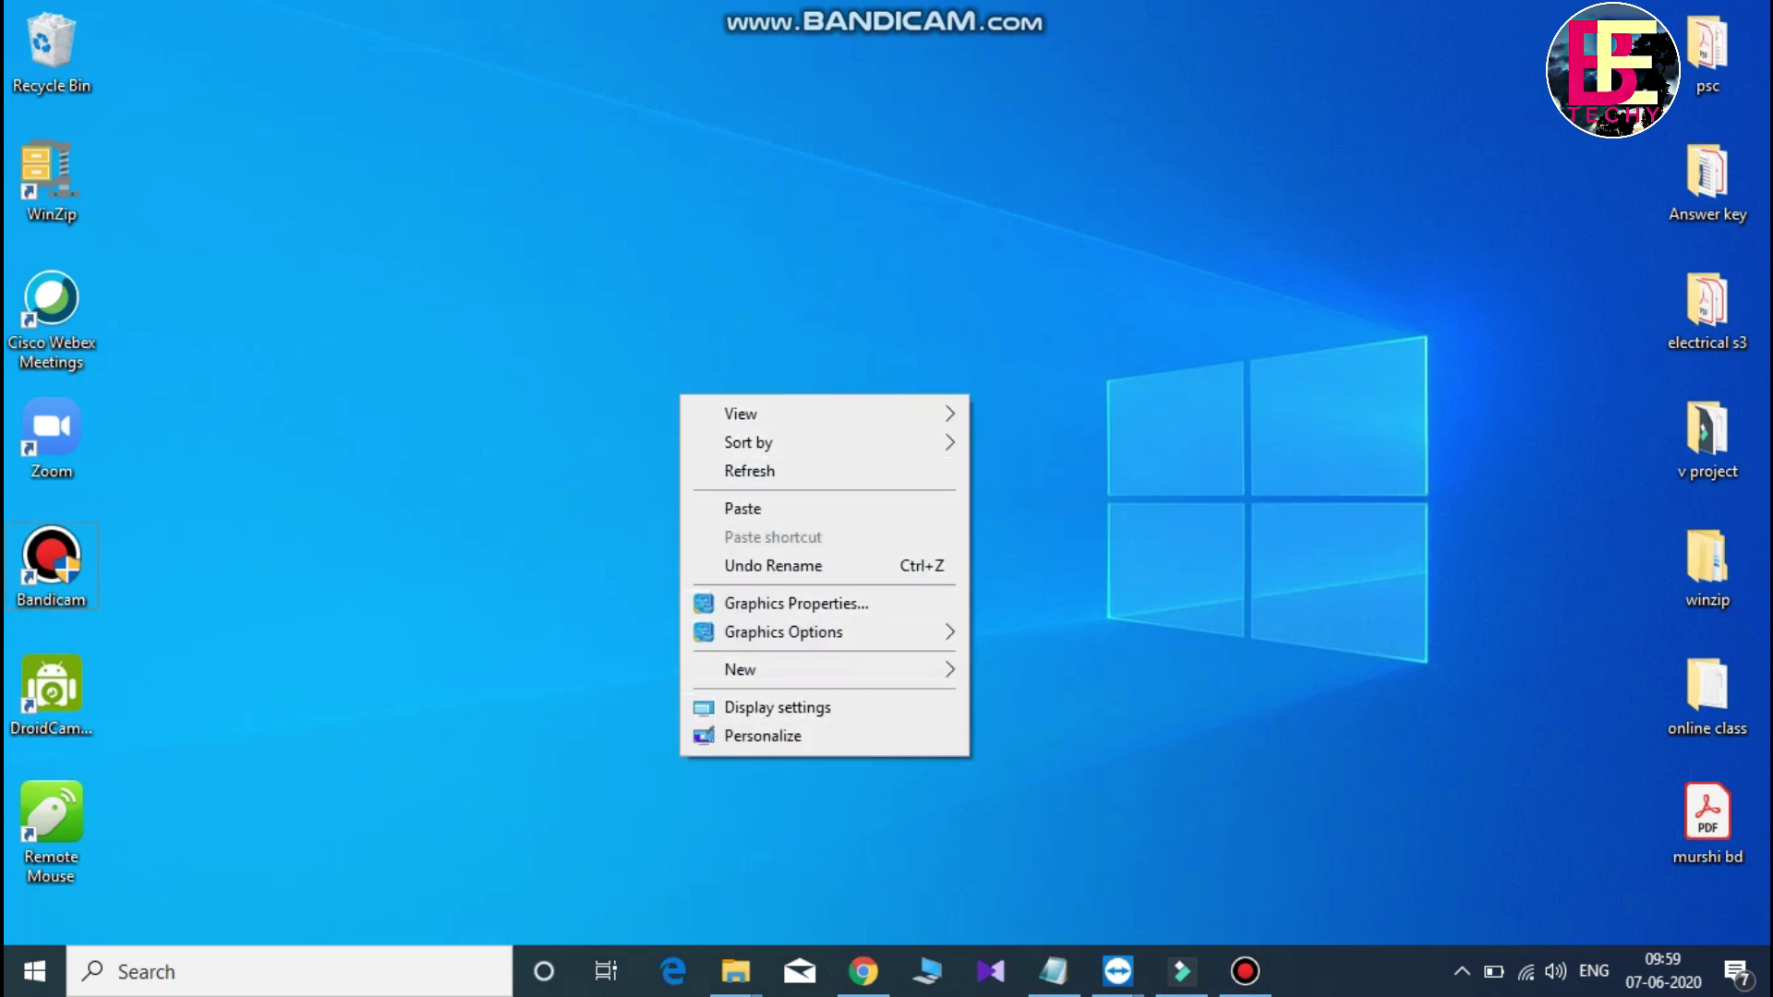
{"action": "left_click", "coordinate": [742, 508]}
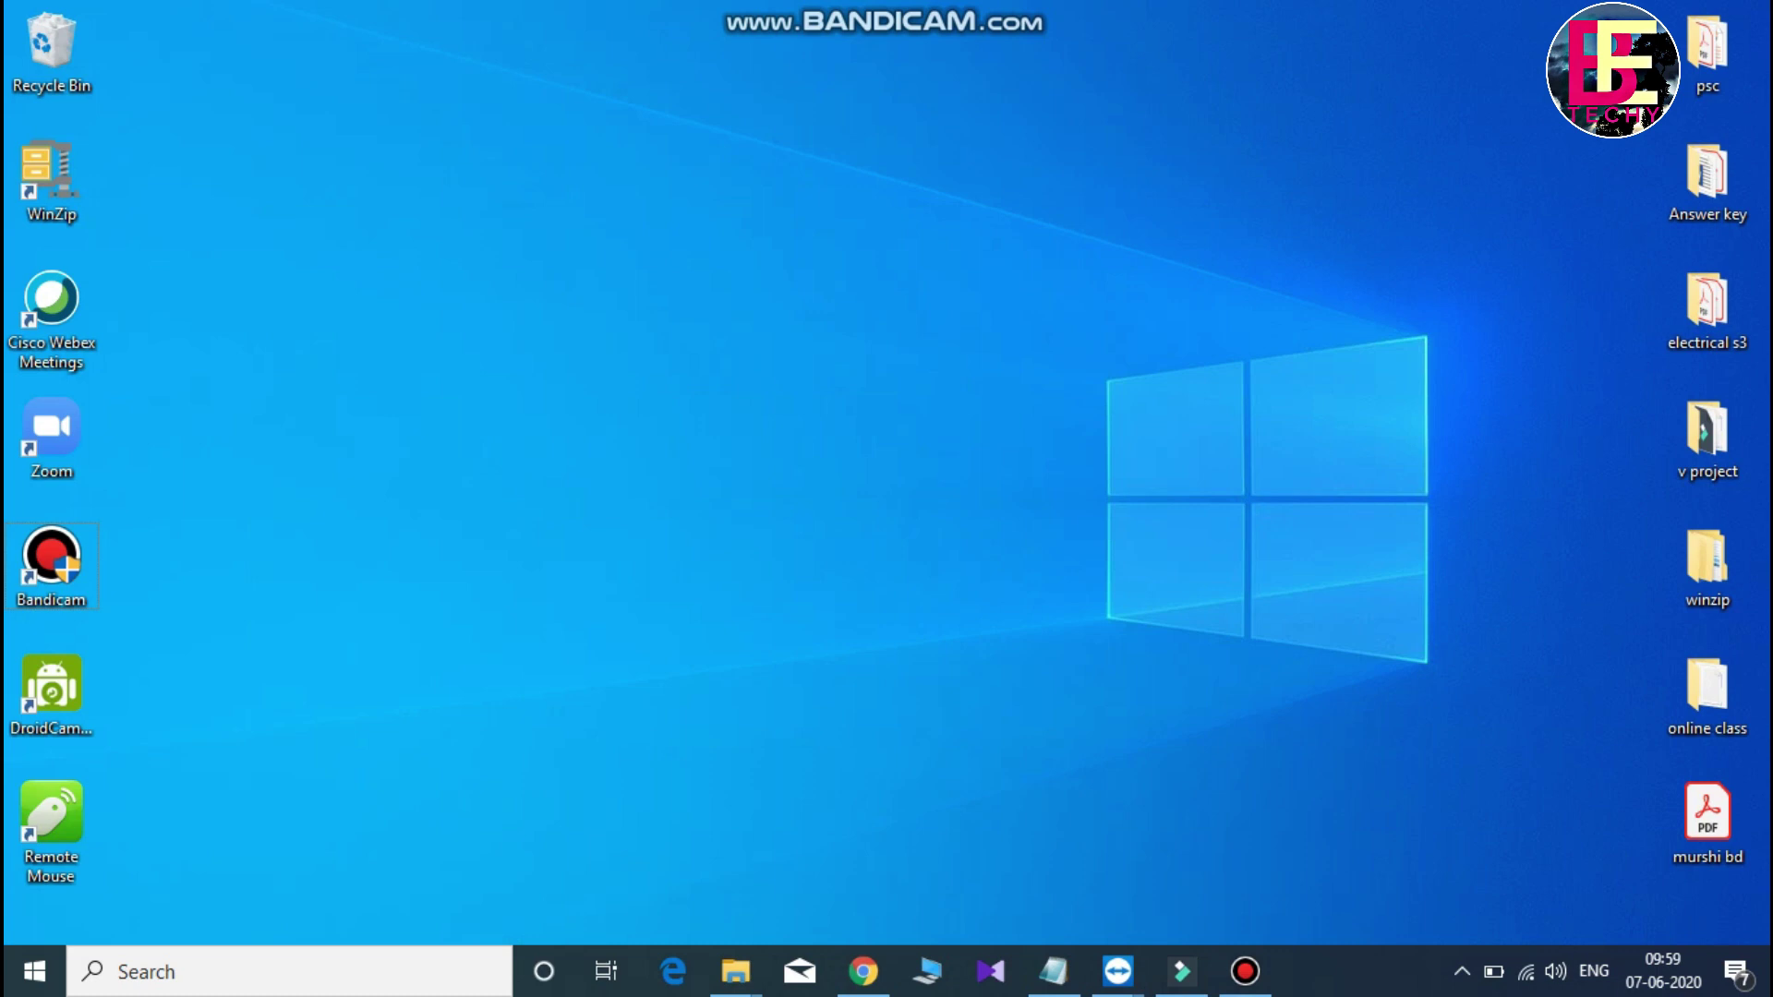